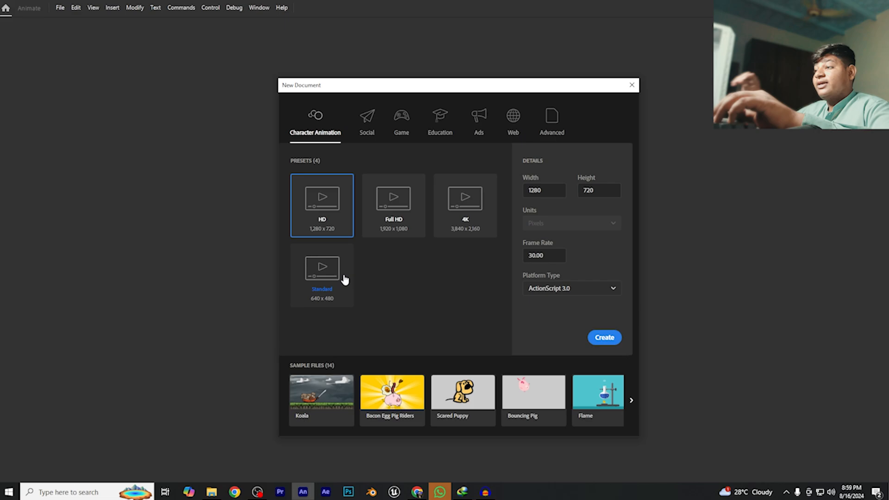
Browse the new-document presets in the Social, Game, Education and Ads categories
click(372, 126)
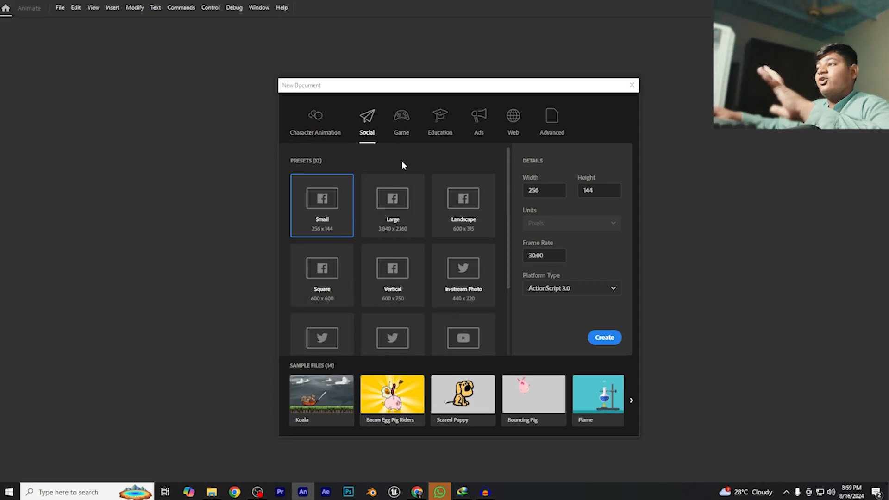
scroll(458, 259, down, 1)
scroll(449, 300, down, 1)
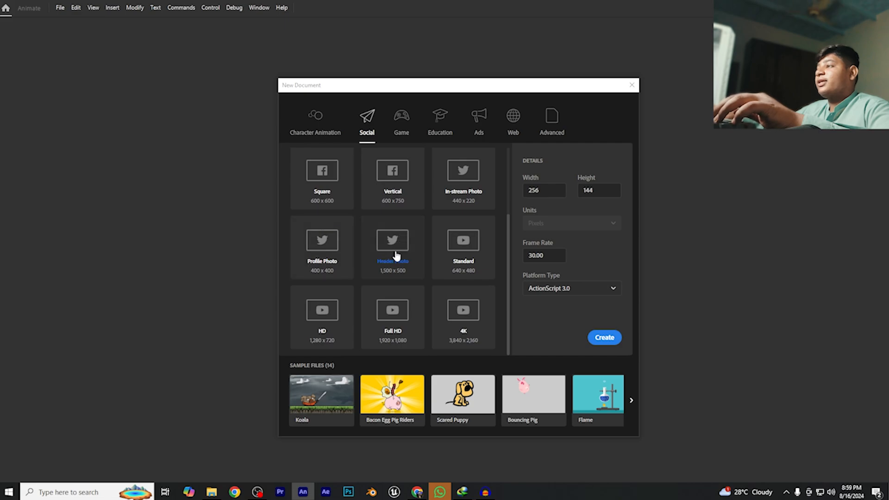
scroll(446, 307, up, 2)
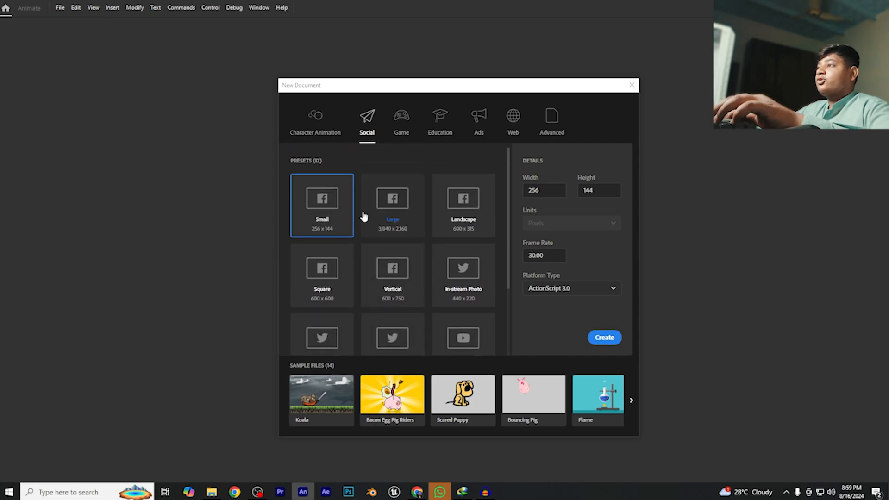
click(400, 131)
scroll(428, 238, down, 3)
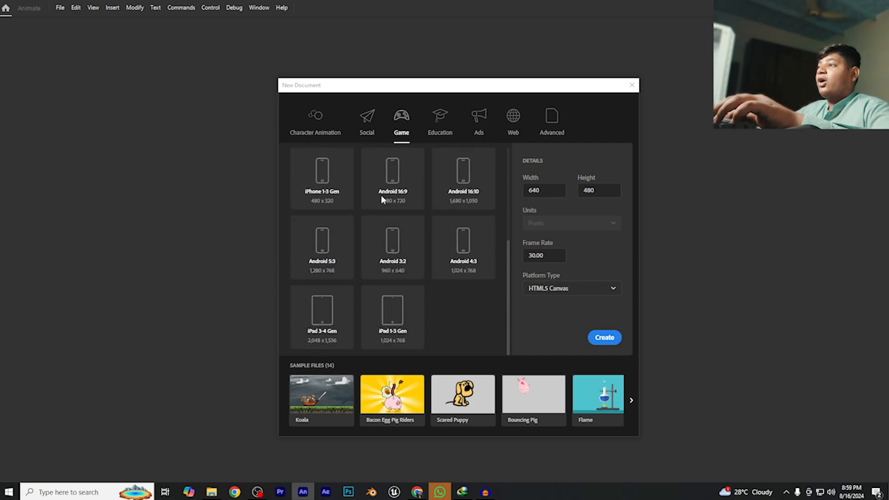
scroll(352, 194, up, 3)
click(440, 124)
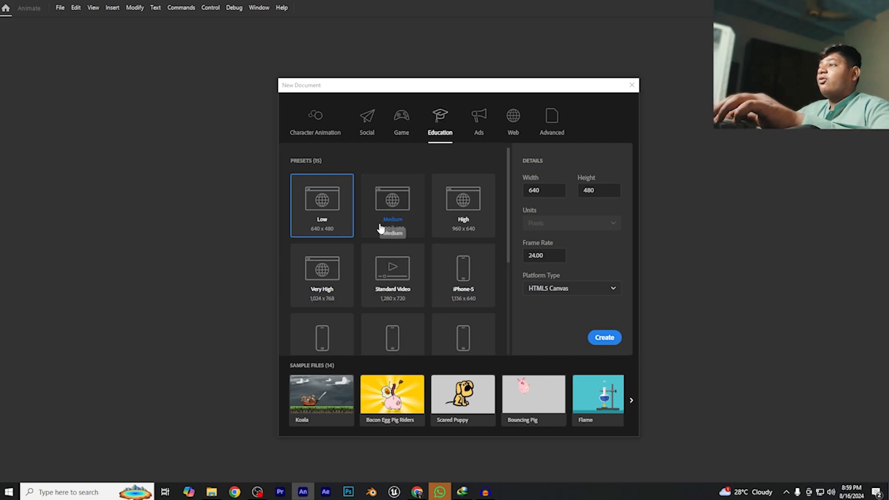
scroll(363, 302, down, 3)
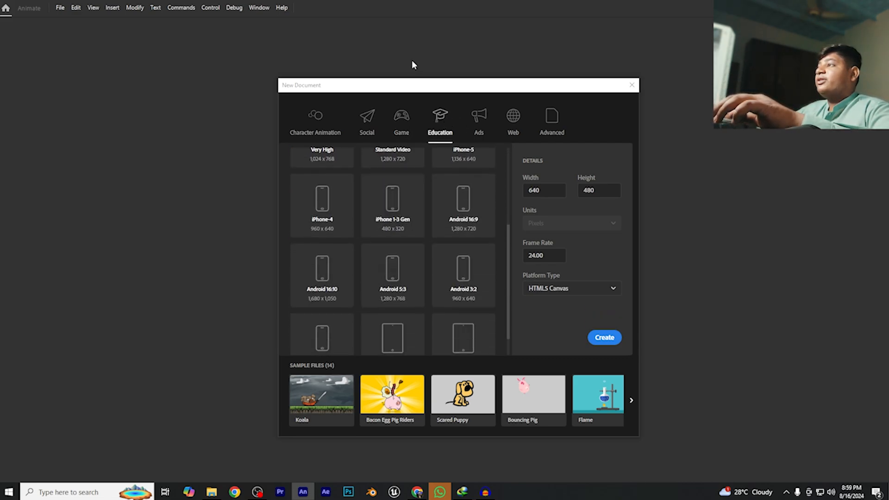
click(473, 133)
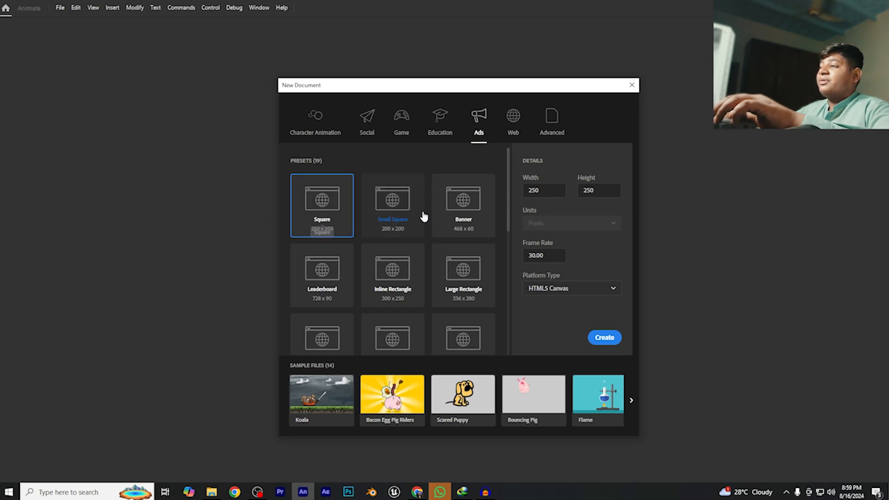
scroll(407, 222, down, 2)
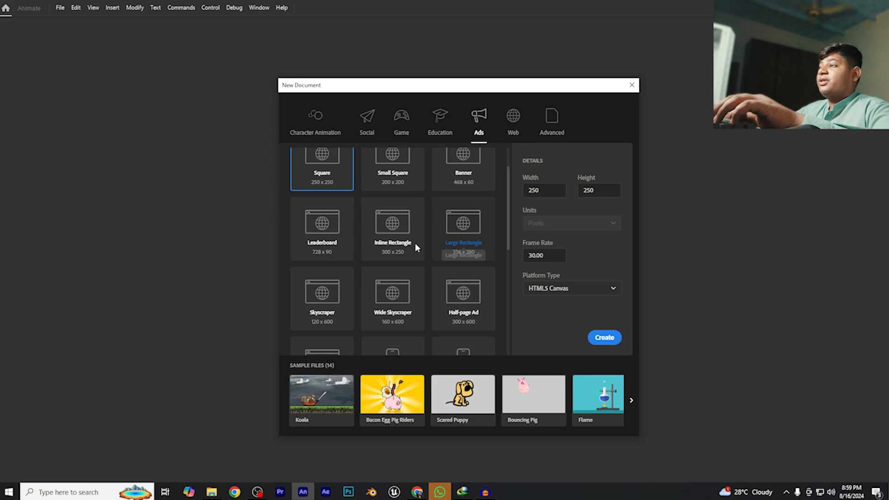
scroll(417, 245, down, 8)
scroll(470, 271, down, 2)
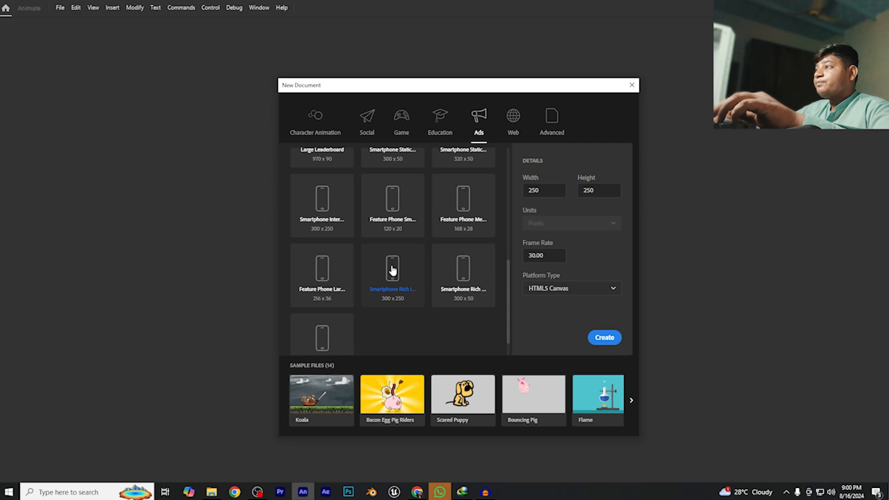
Create a Character Animation document from the HD 1280 x 720 preset at 30 fps with the ActionScript 3.0 platform type
click(328, 129)
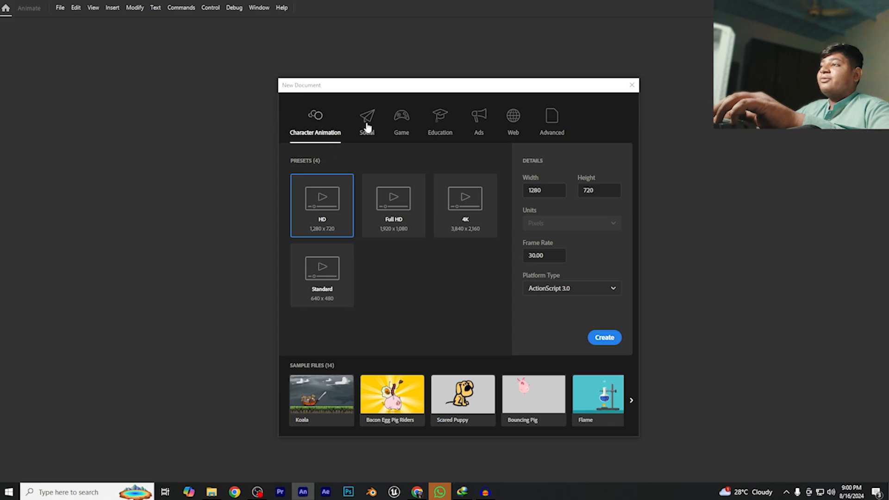
click(631, 400)
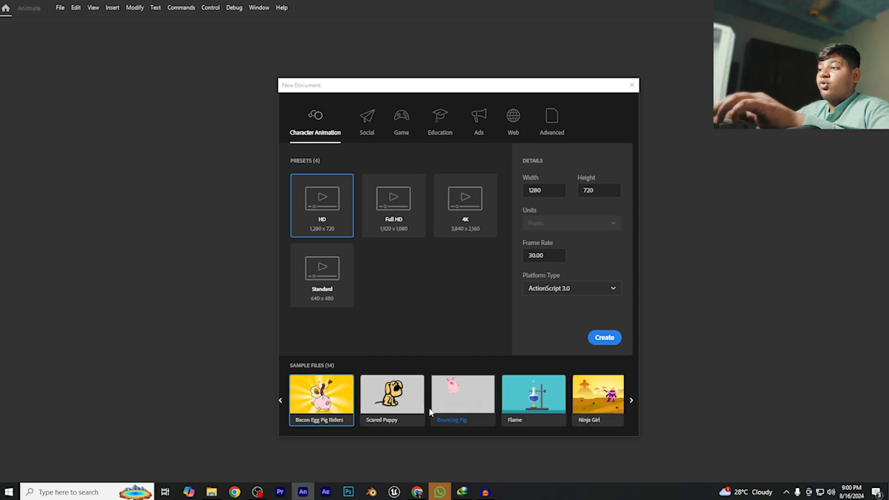
click(280, 400)
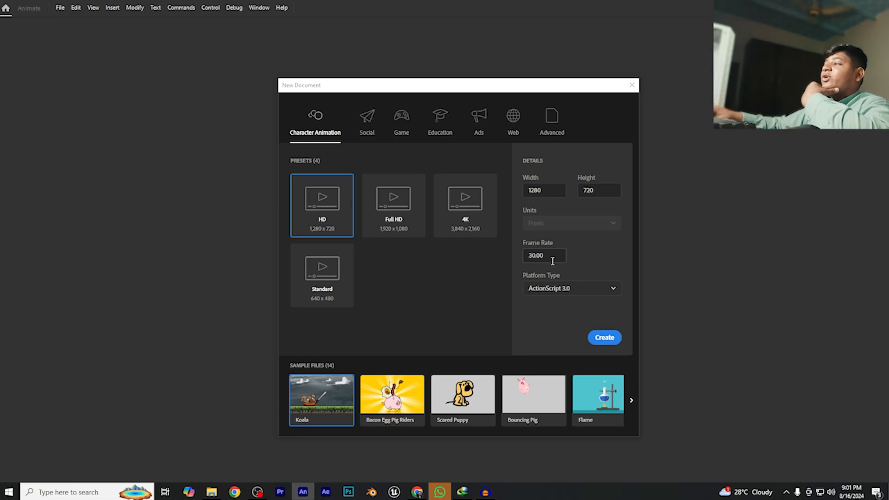
click(540, 294)
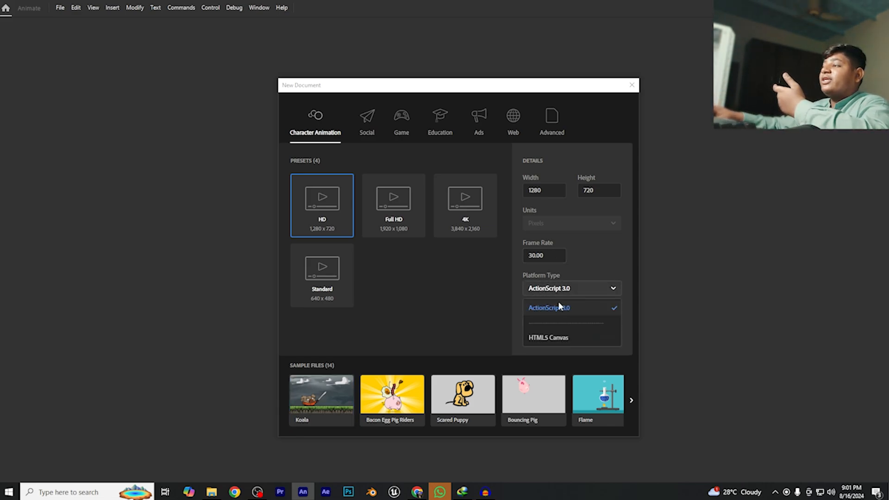
click(509, 330)
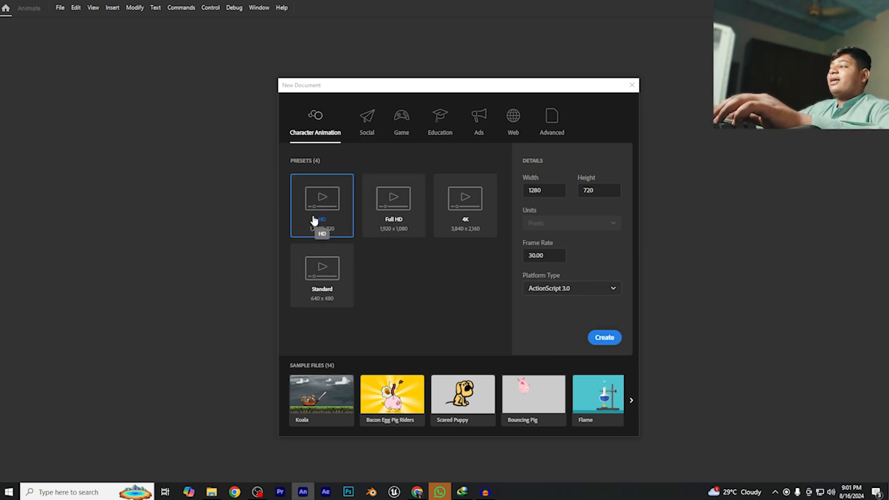
click(605, 338)
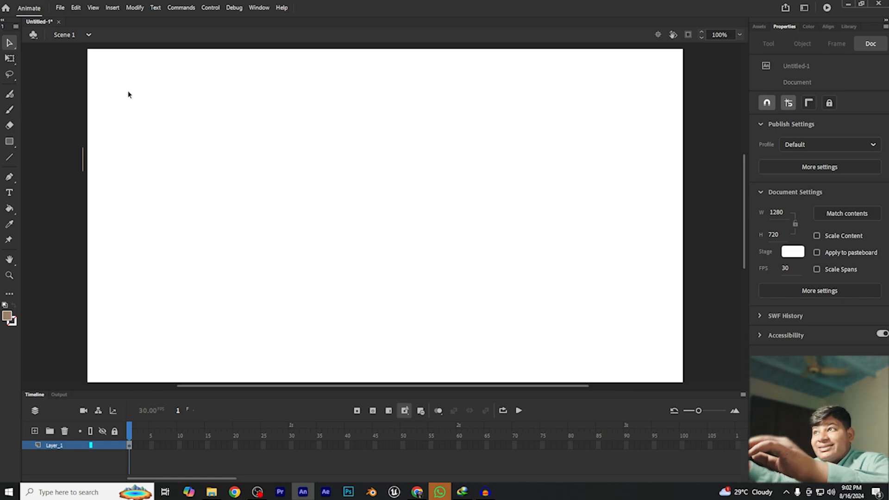
Open the preferences and look through the Code Editor, Compiler, Text and Drawing settings
click(59, 7)
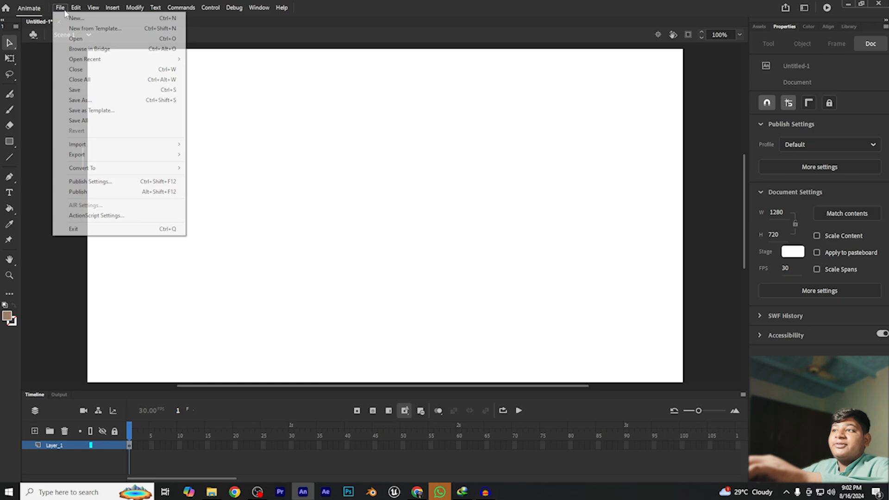
mouse_move(76, 10)
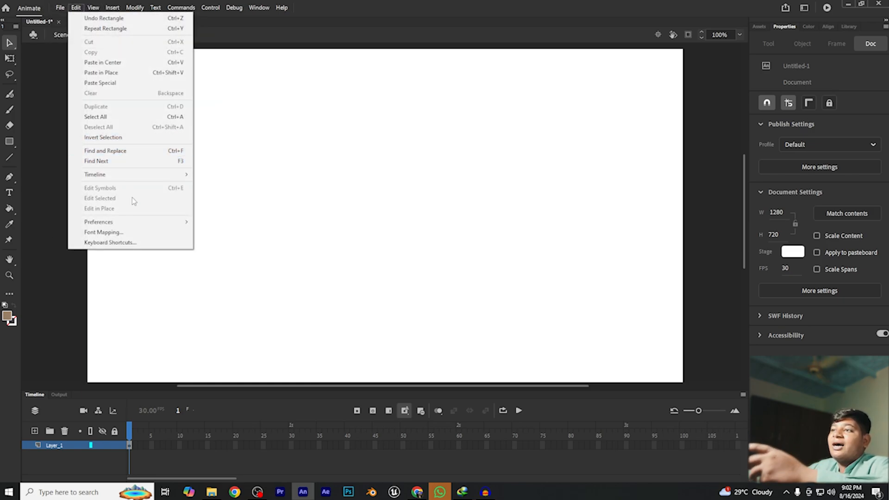
mouse_move(142, 222)
click(211, 223)
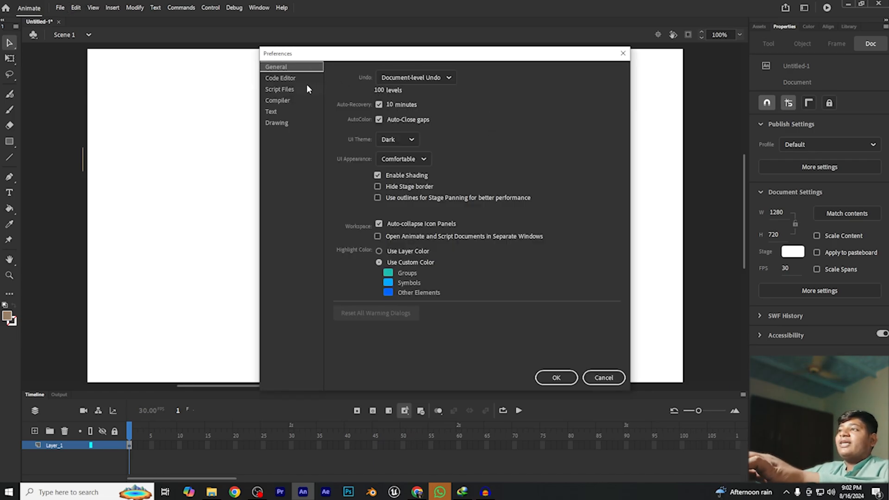
click(294, 86)
click(291, 80)
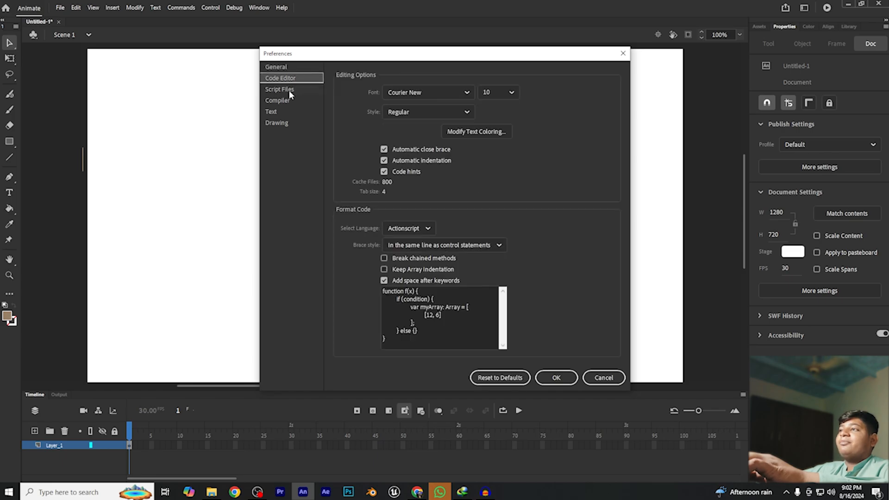
click(283, 100)
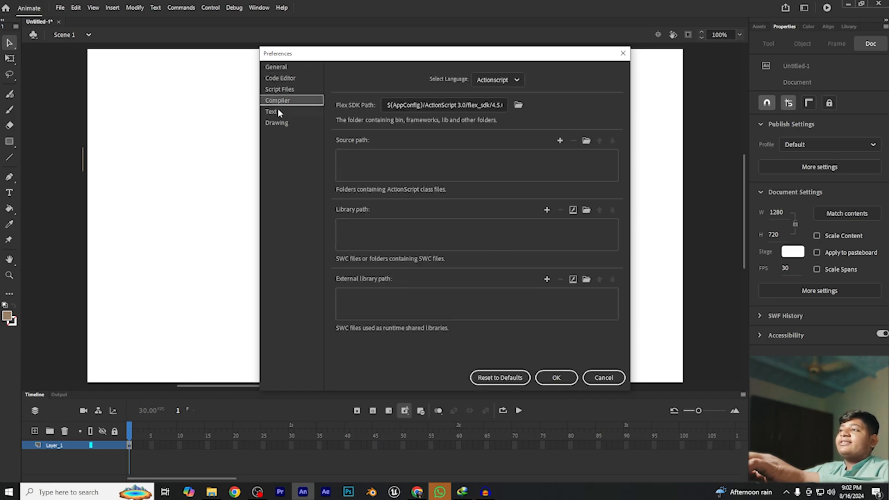
click(278, 109)
click(277, 122)
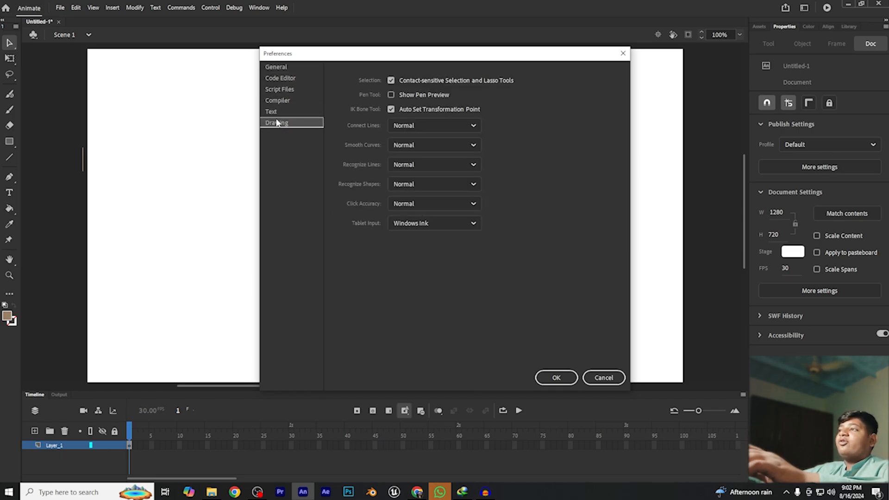
Try the Darkest, Light and Lightest UI themes in the general preferences
click(276, 69)
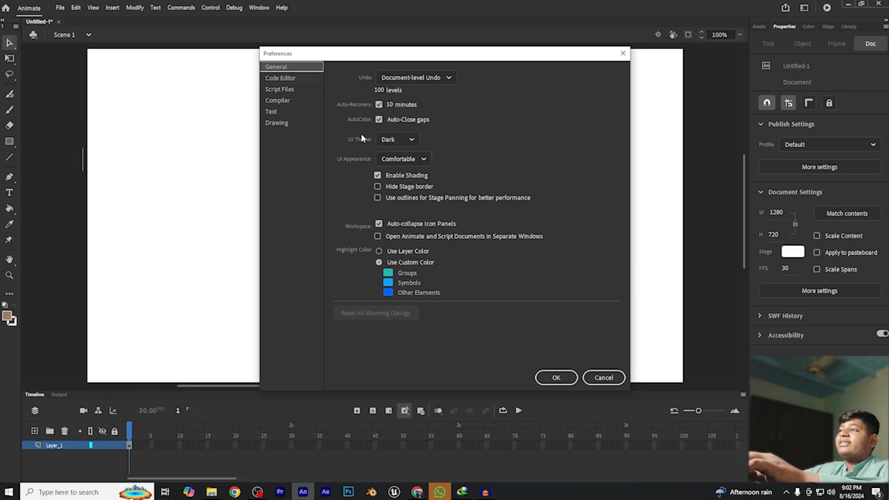
click(409, 144)
click(402, 158)
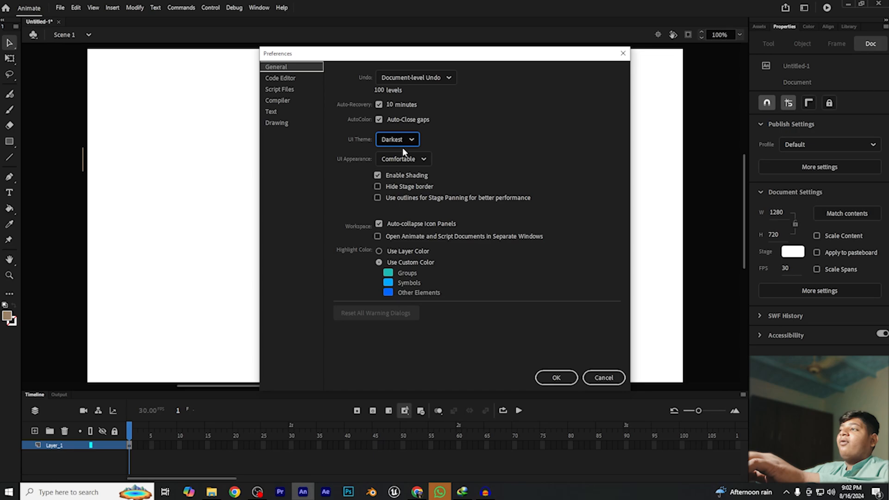
click(403, 139)
click(395, 185)
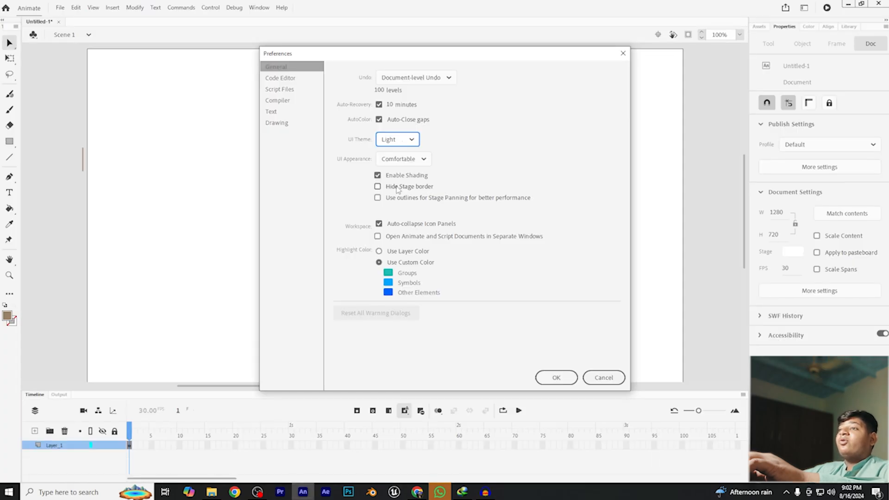
click(397, 140)
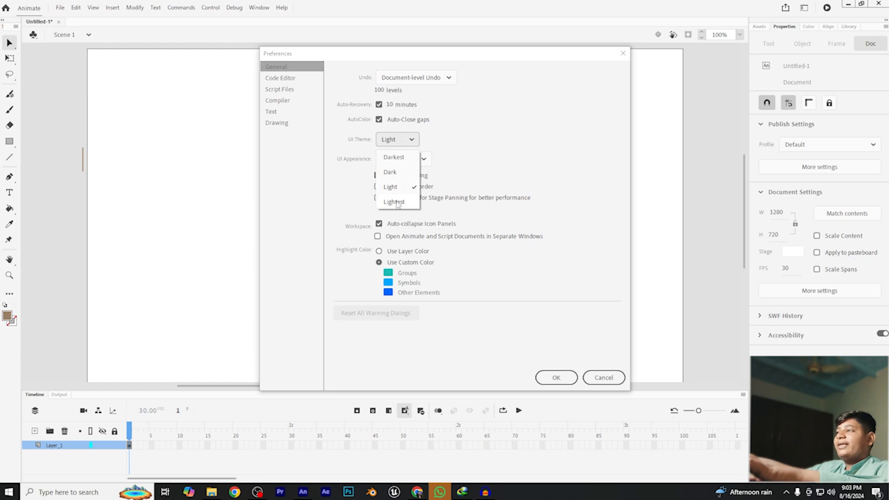
click(397, 203)
click(402, 141)
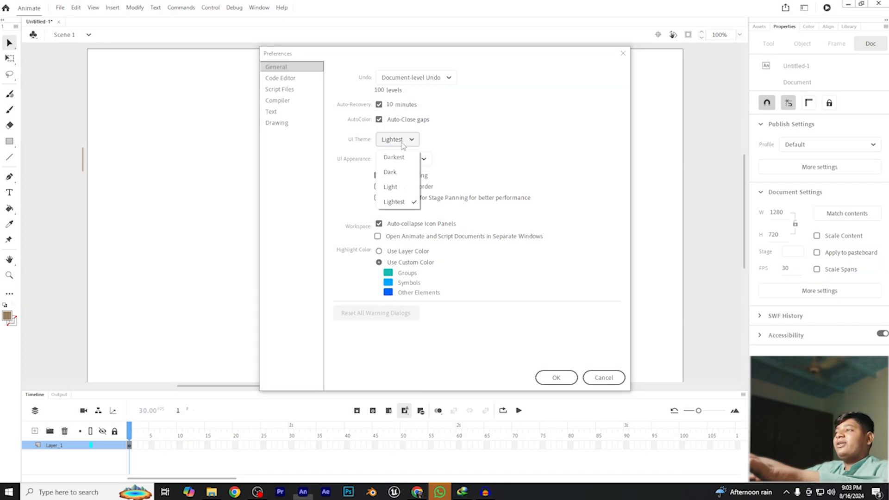
click(390, 187)
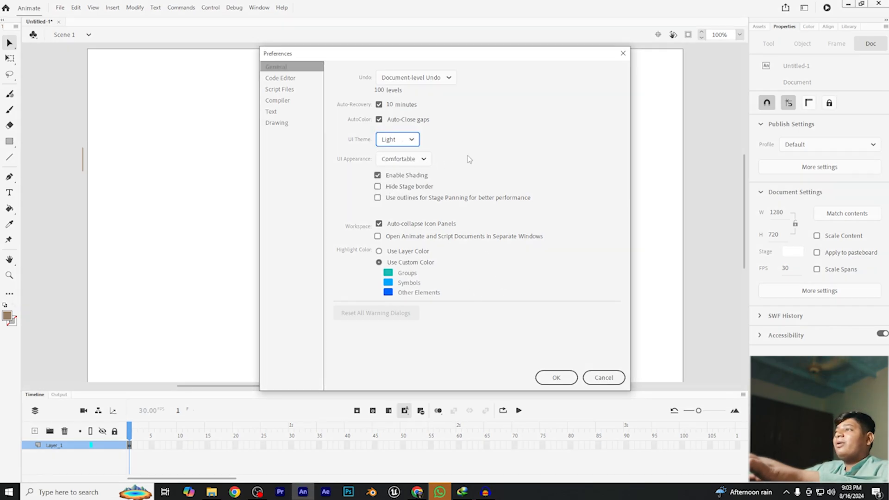
Set the UI theme to Dark and apply the preferences
drag(405, 58, 422, 45)
click(413, 128)
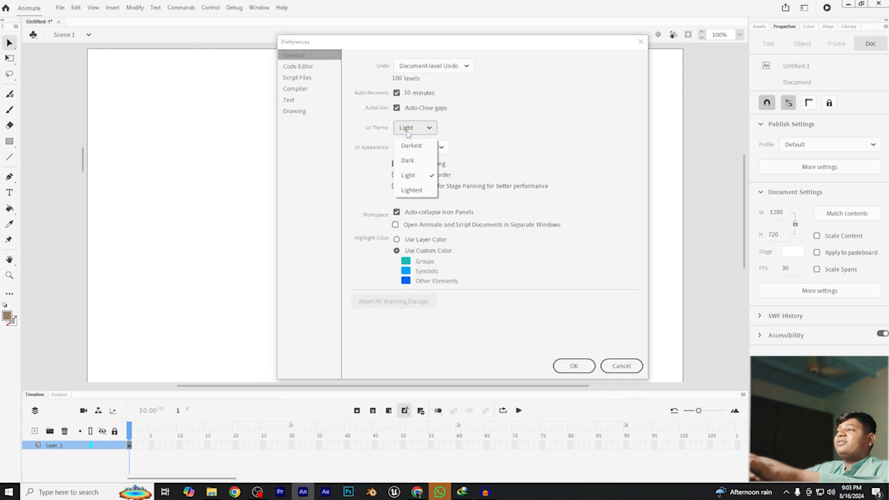
click(408, 161)
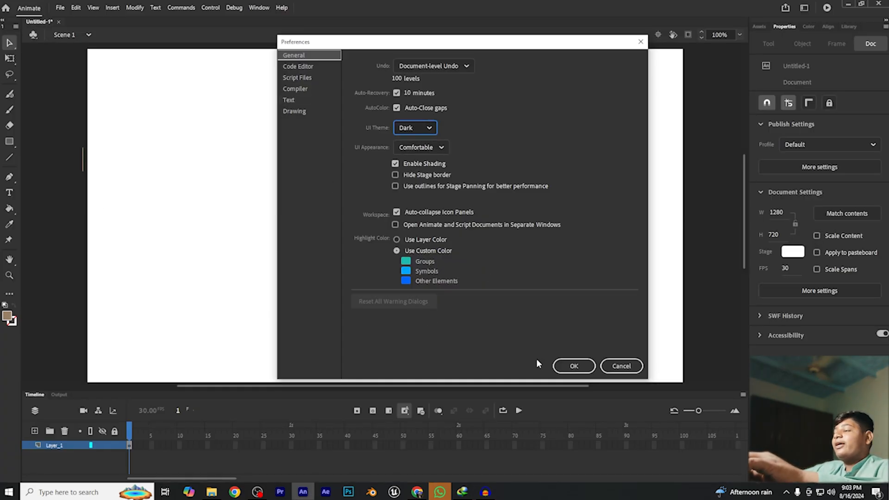
click(571, 366)
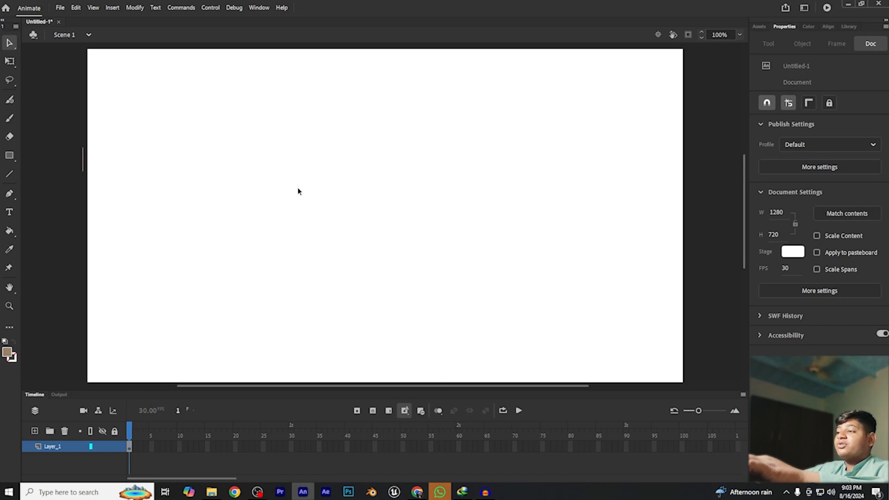
click(15, 50)
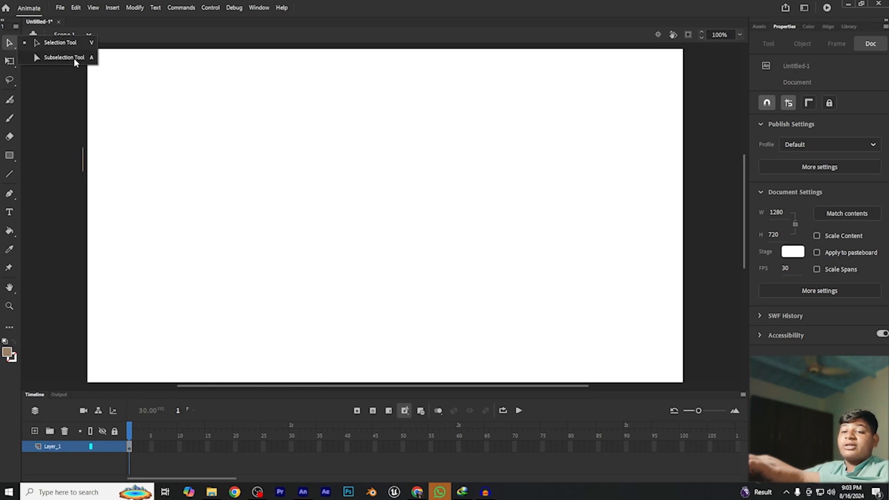
click(4, 46)
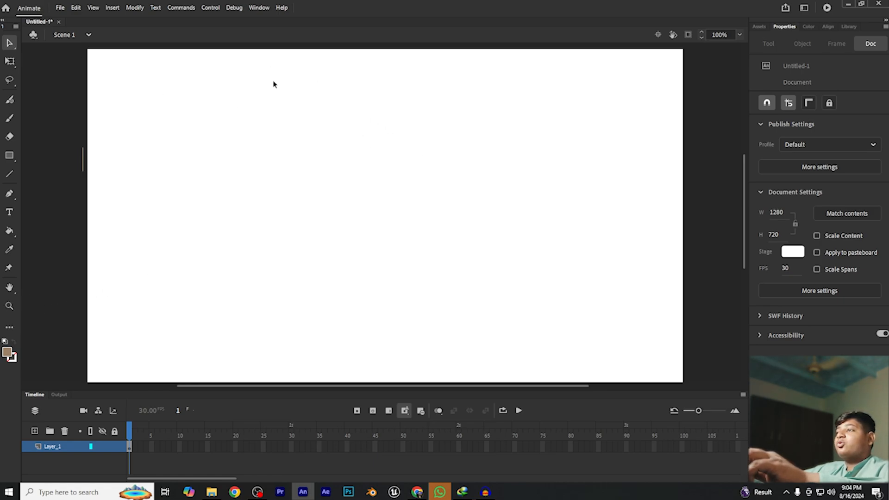
scroll(308, 216, up, 3)
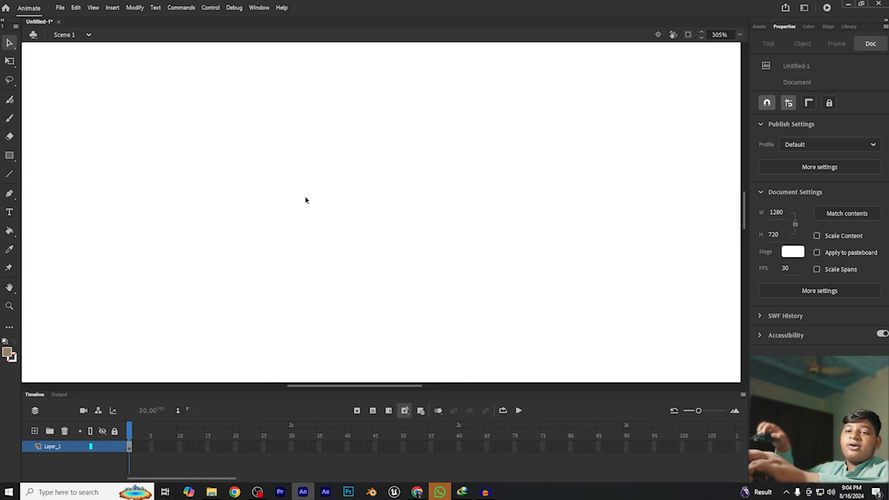
scroll(305, 200, down, 2)
scroll(306, 200, down, 3)
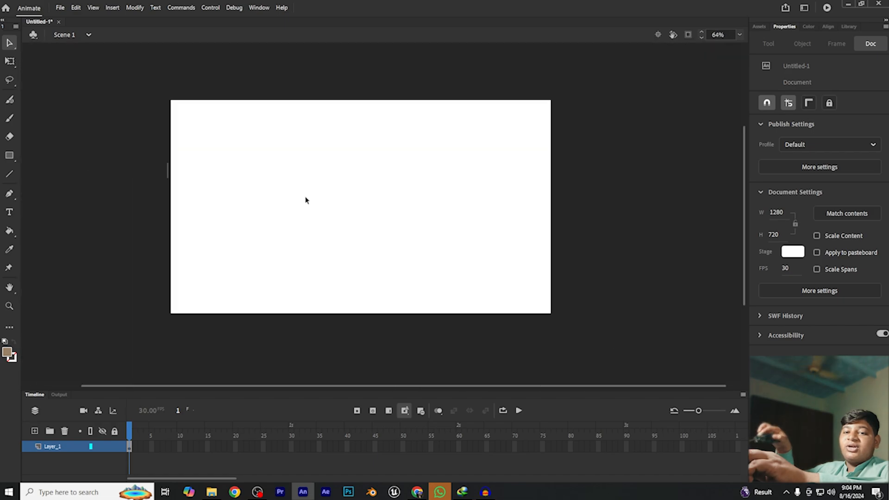
scroll(306, 200, up, 2)
scroll(305, 200, down, 1)
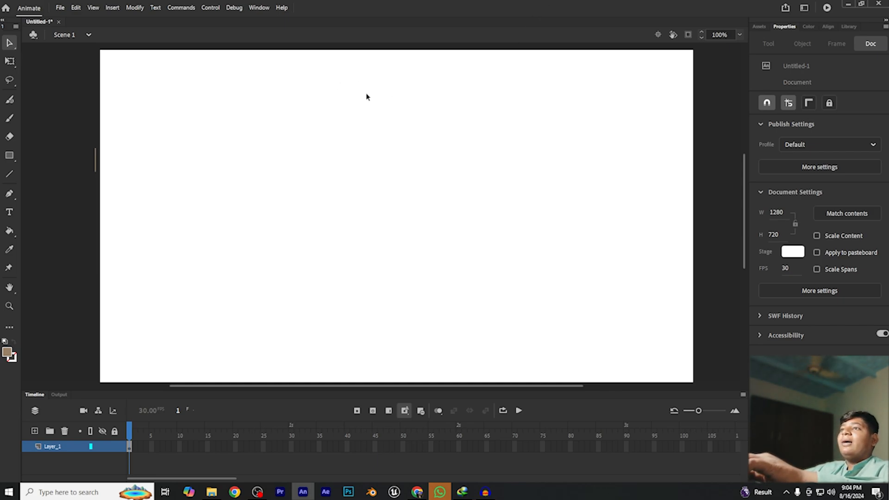
Activate the Rectangle tool and look through the Assets, Properties, Color, Align and Library panels
click(10, 157)
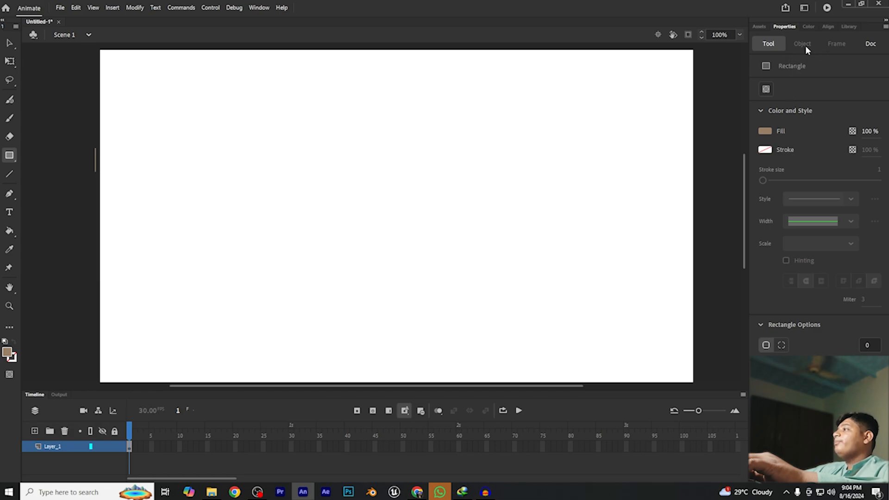
click(760, 27)
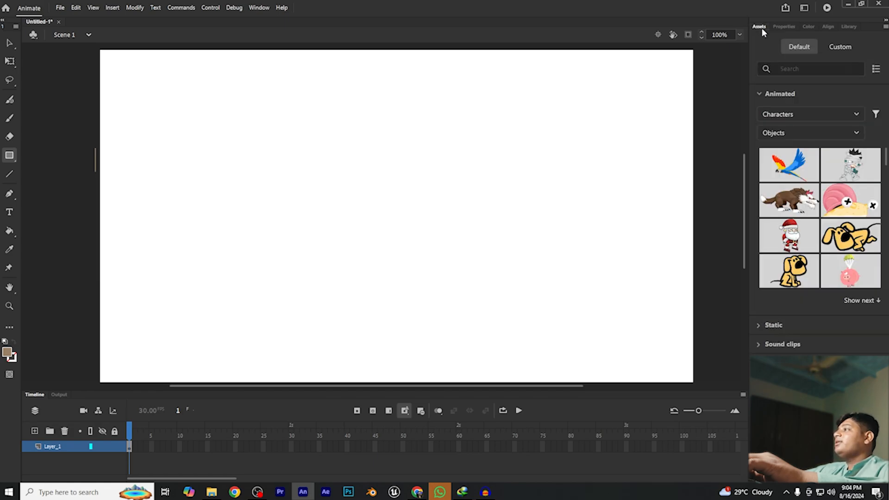
click(782, 28)
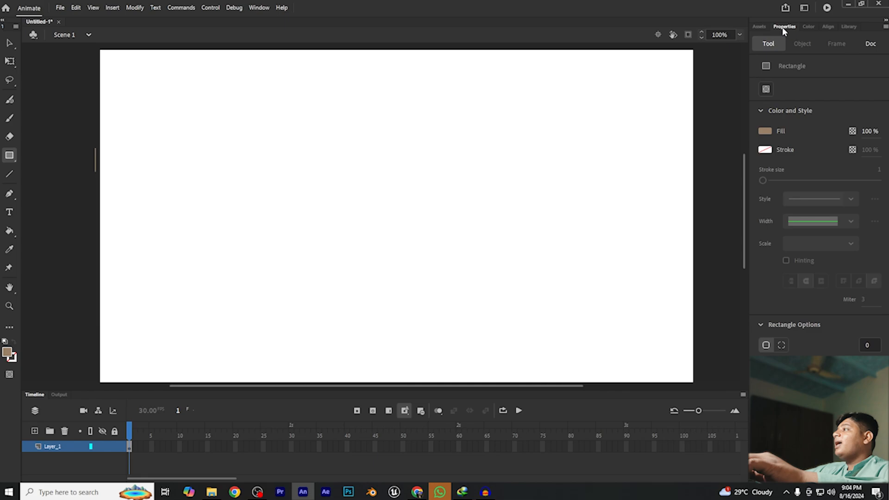
click(809, 27)
click(828, 27)
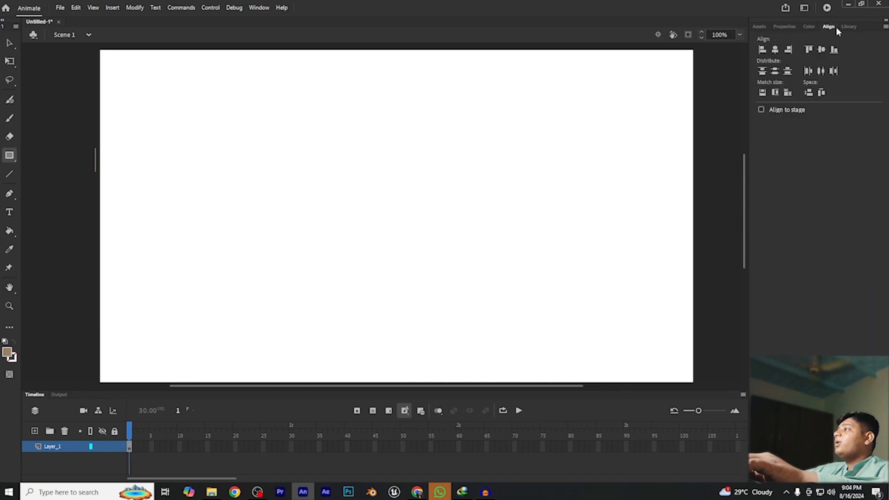
click(847, 27)
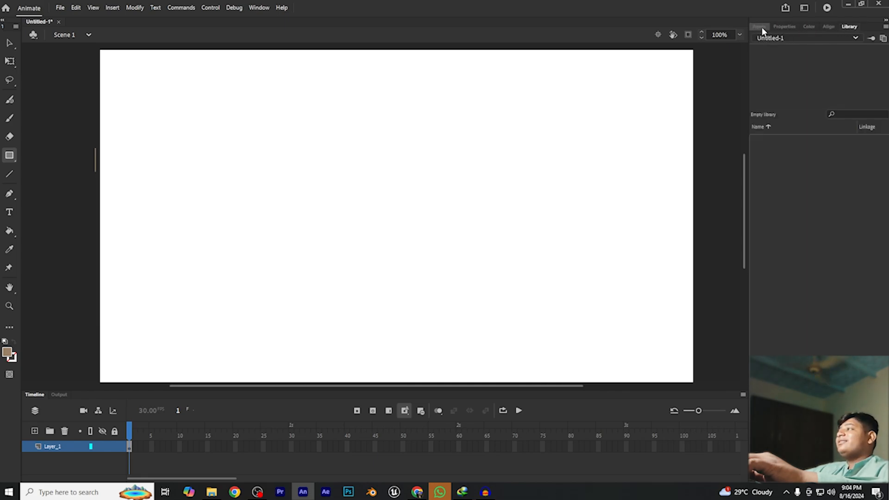
Try out the animated Wolf Run asset on the stage, and delete the wolf together with its layer
click(761, 26)
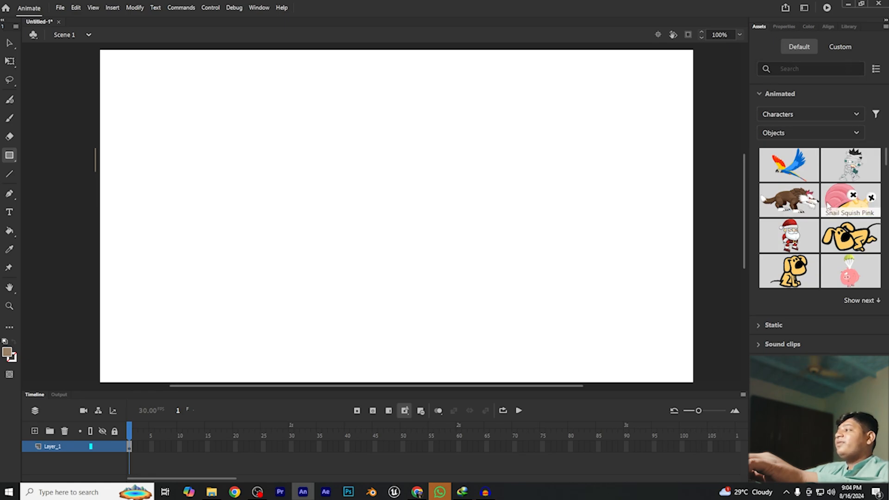
drag(802, 202, 386, 218)
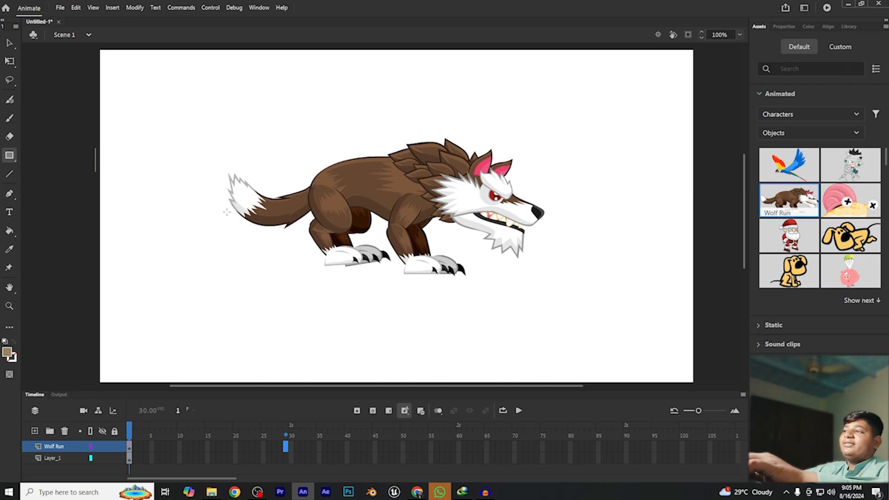
click(53, 445)
key(Delete)
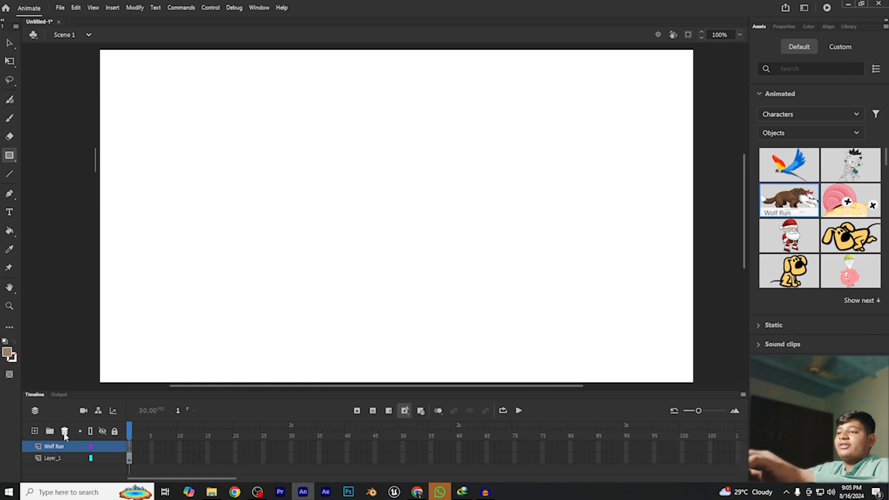
click(64, 431)
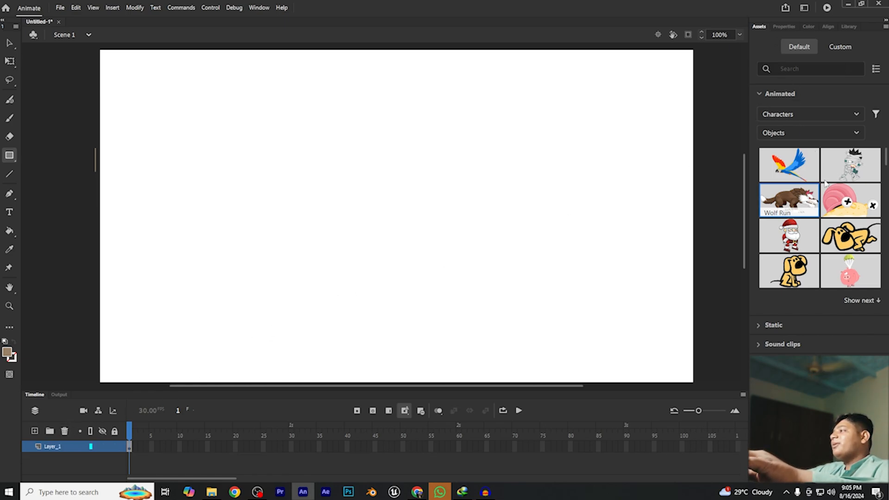
Look through the default Animated, Sound clips and Static assets, and check the Custom asset categories
scroll(824, 185, down, 5)
scroll(824, 200, down, 3)
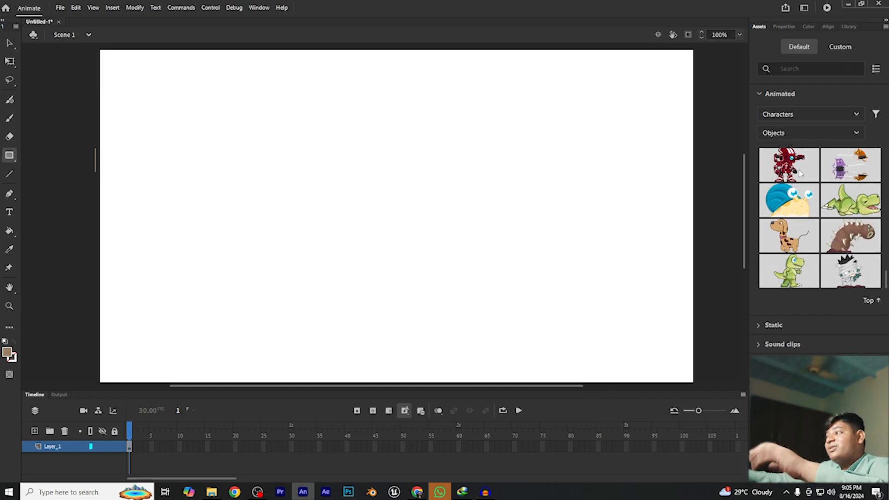
click(764, 345)
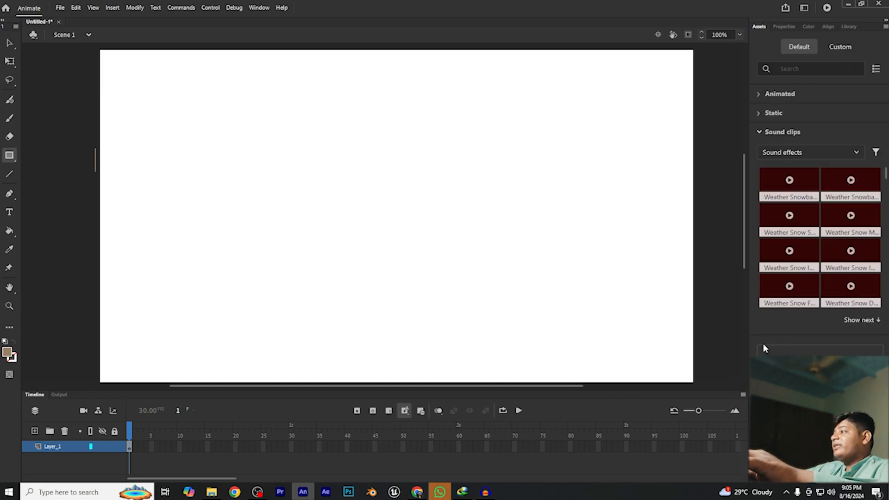
click(759, 133)
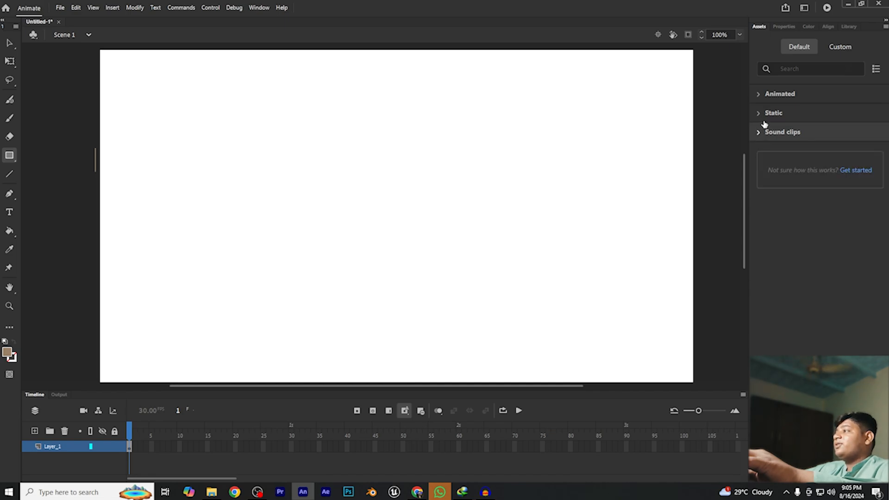
click(764, 115)
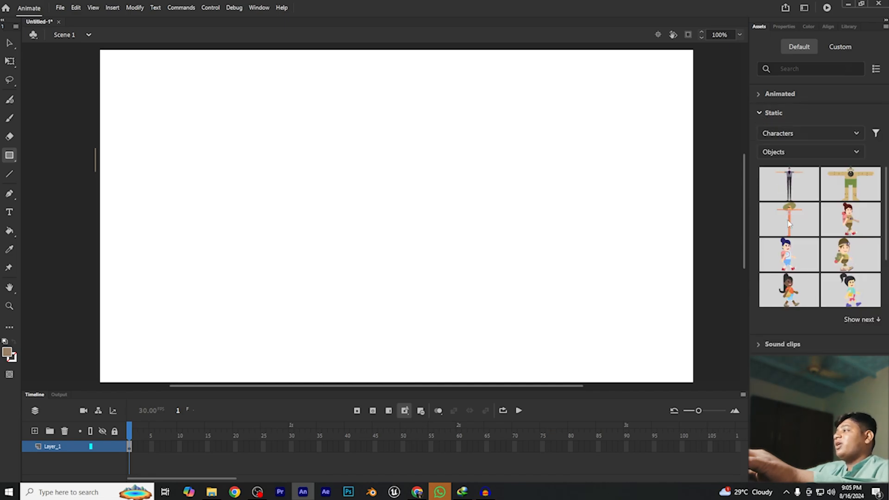
click(762, 113)
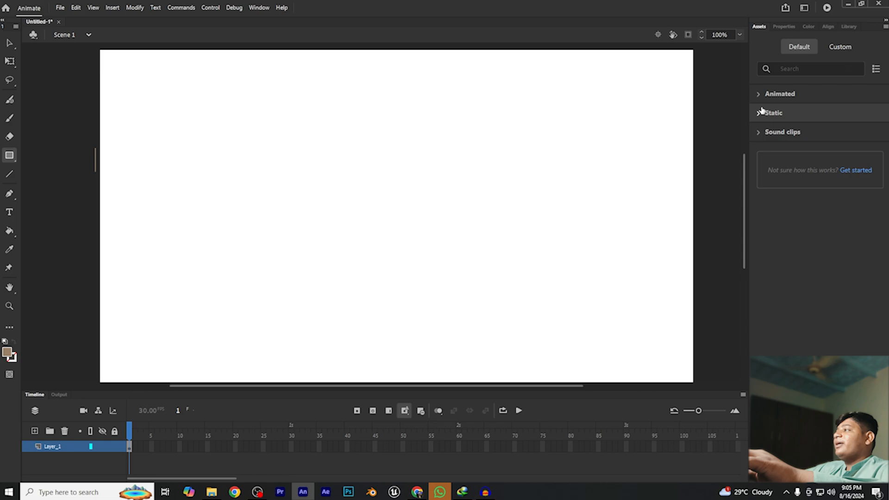
click(762, 93)
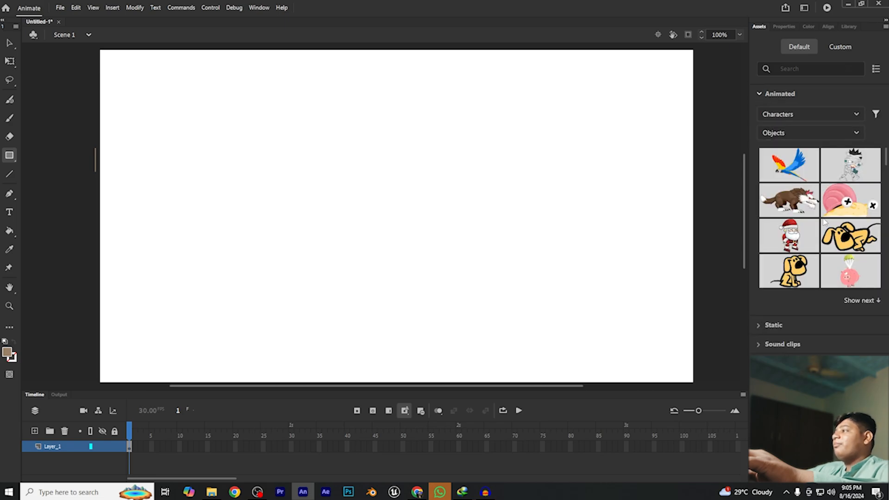
click(769, 94)
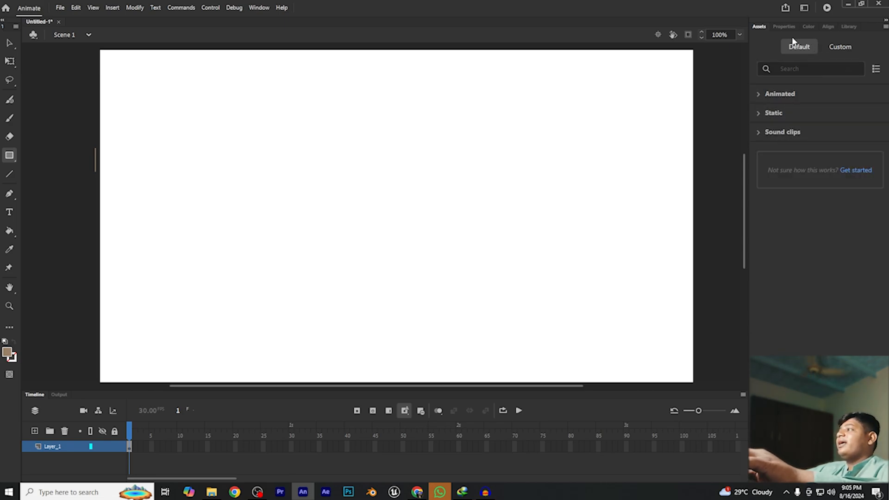
click(832, 46)
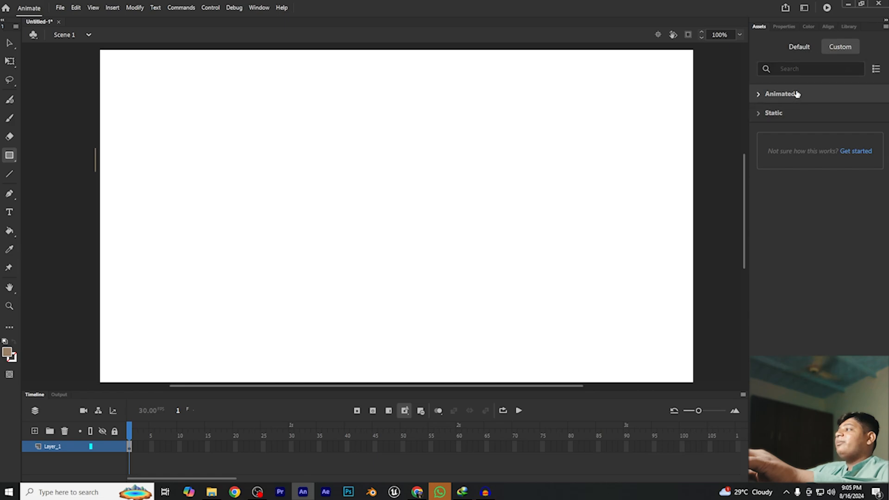
Draw a large brown rectangle without a stroke on the stage
click(778, 28)
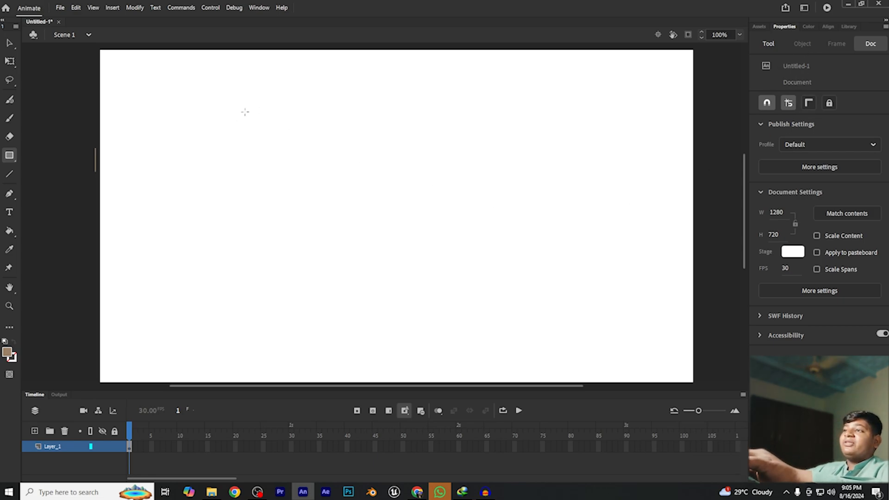
drag(151, 141, 521, 320)
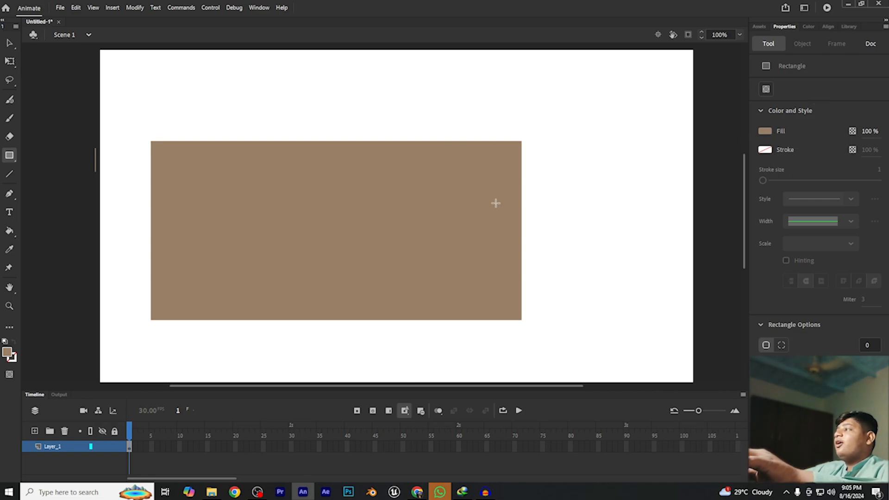
Set the Rectangle tool's stroke to bright green with a stroke size of 200
click(764, 150)
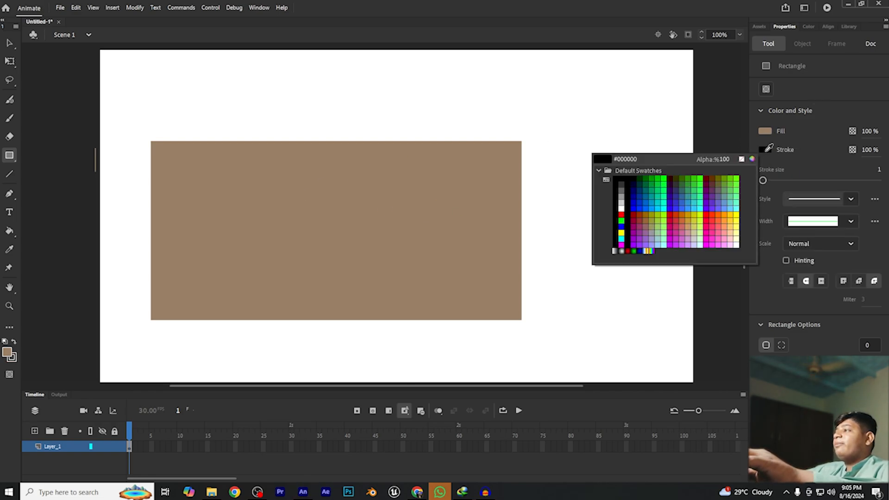
click(663, 192)
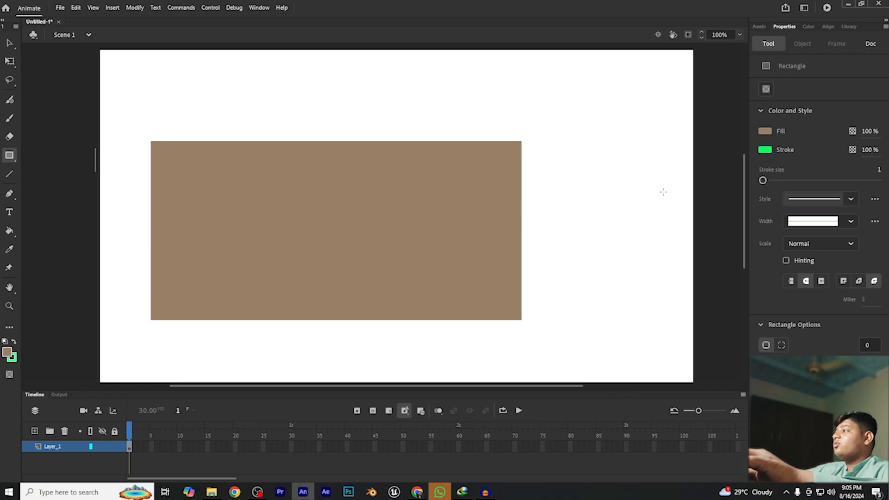
drag(766, 180, 769, 181)
drag(768, 181, 793, 180)
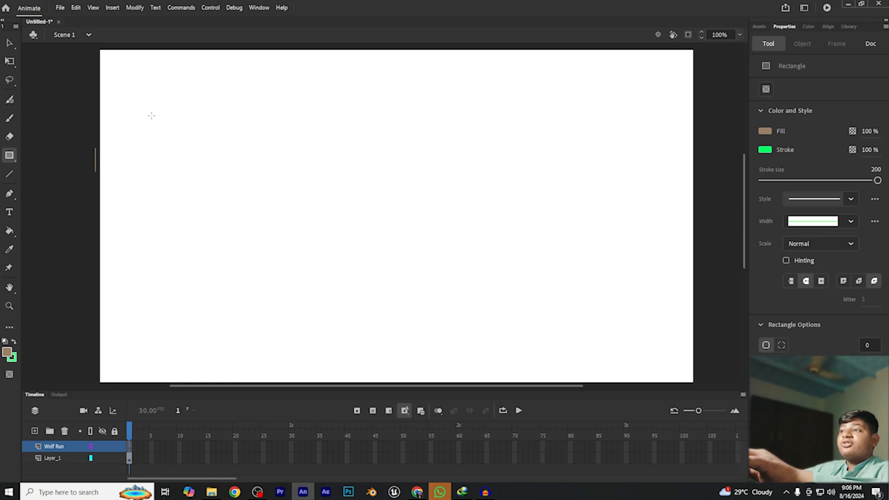
Draw trial rectangles with stroke sizes 200 and 61, undoing each one
mouse_move(158, 116)
mouse_down()
mouse_move(361, 226)
mouse_move(550, 281)
mouse_move(618, 312)
mouse_up()
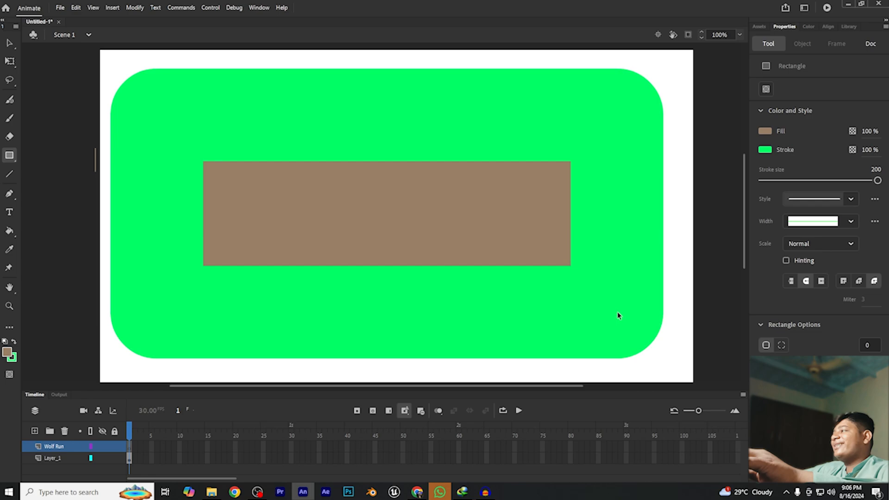
key(ctrl+z)
drag(877, 180, 797, 180)
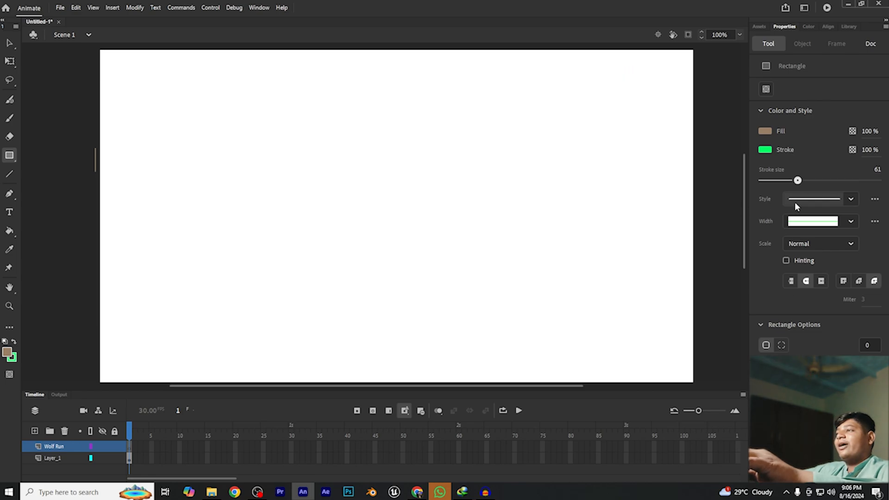
drag(254, 124, 672, 325)
key(ctrl+z)
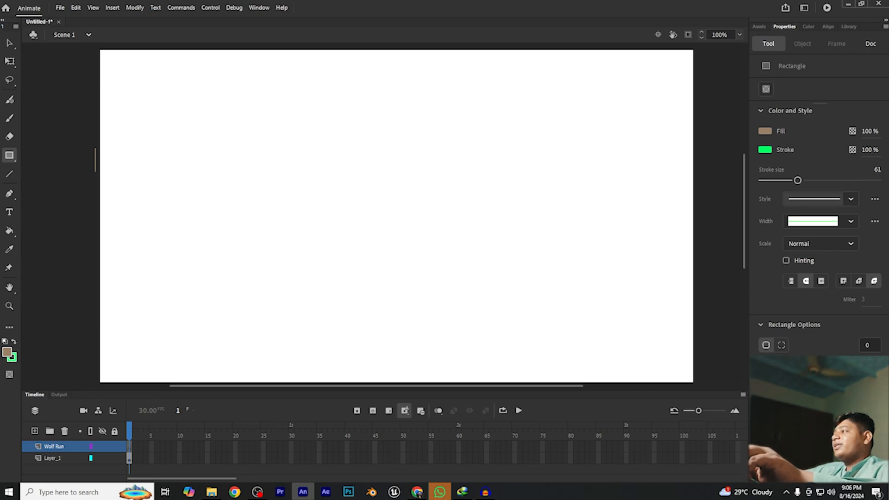
Set the stroke size to 16 and draw a brown rectangle about 874 px wide with a green outline on the stage
drag(783, 181, 772, 180)
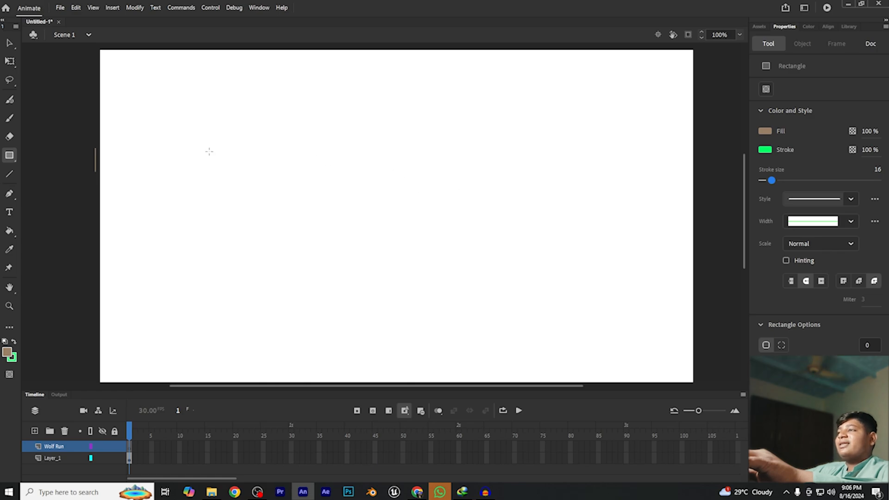
drag(210, 151, 614, 325)
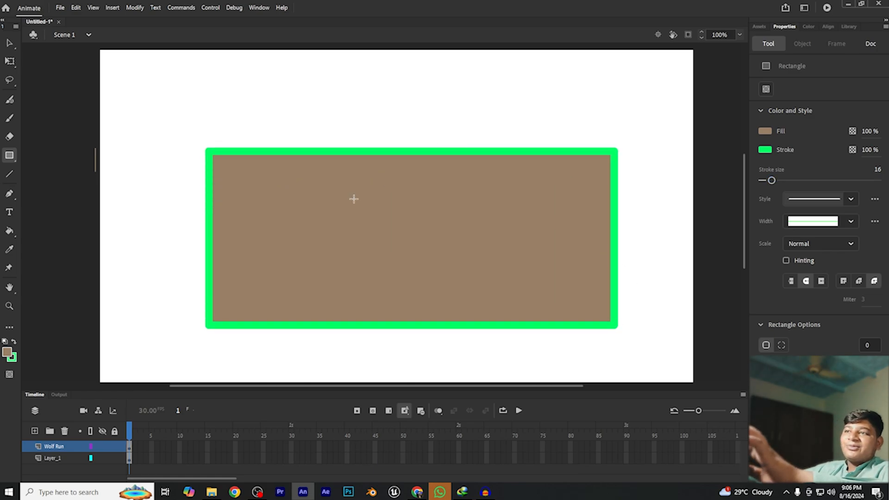
Select only the top edge of the rectangle's outline and change its stroke colour to light green
click(12, 43)
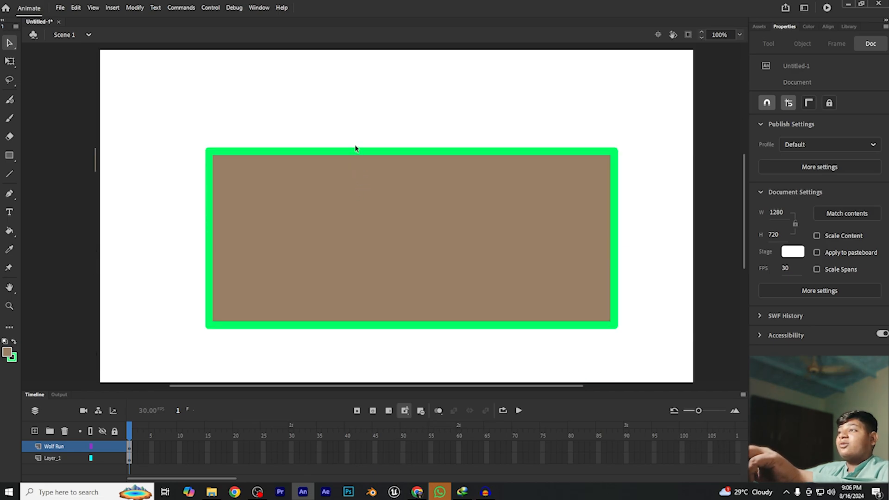
scroll(355, 146, up, 3)
click(339, 161)
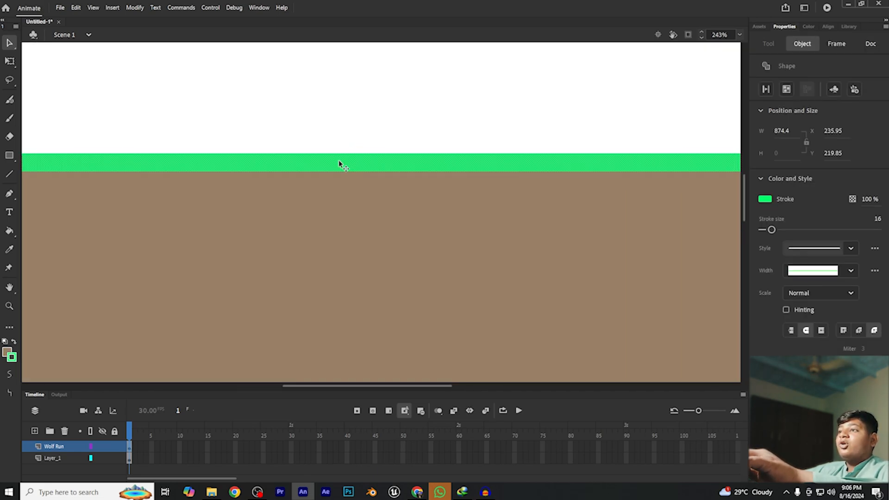
scroll(333, 138, down, 10)
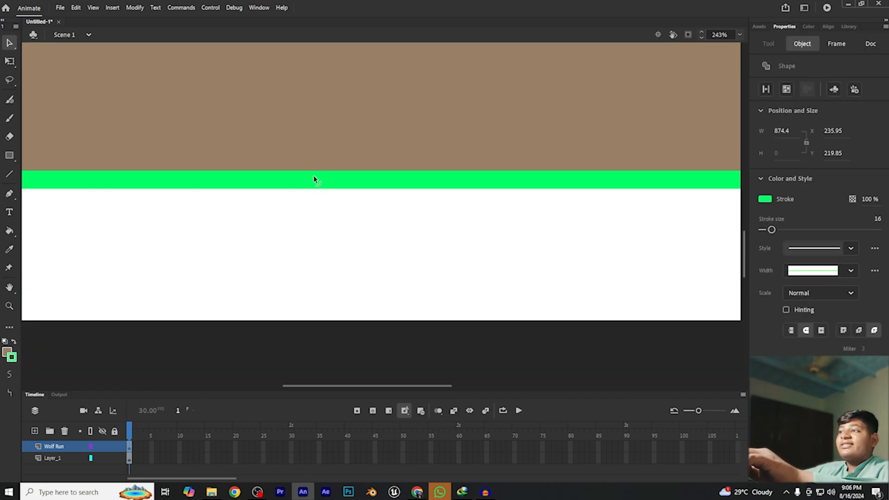
scroll(324, 182, up, 10)
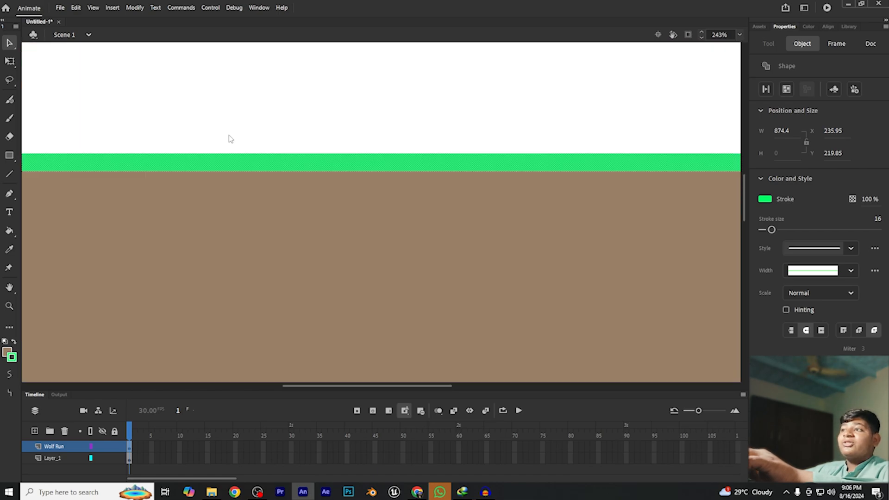
scroll(260, 160, down, 10)
key(alt)
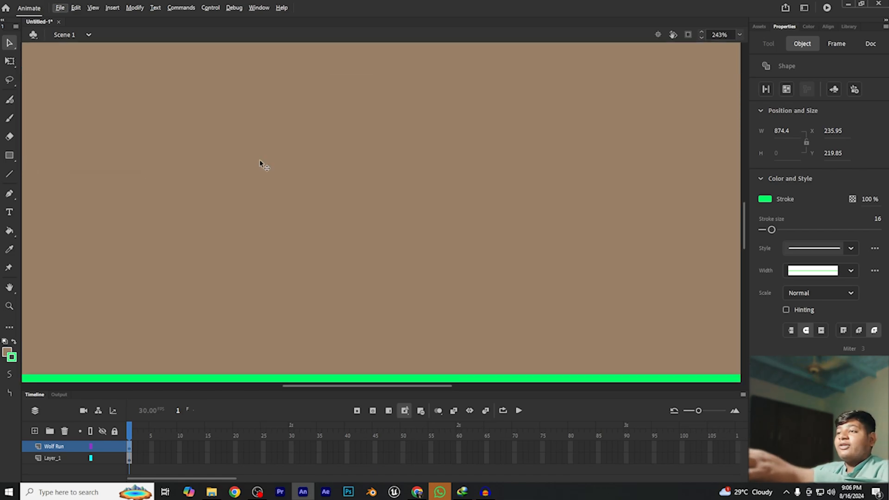
scroll(265, 160, up, 12)
scroll(267, 167, down, 3)
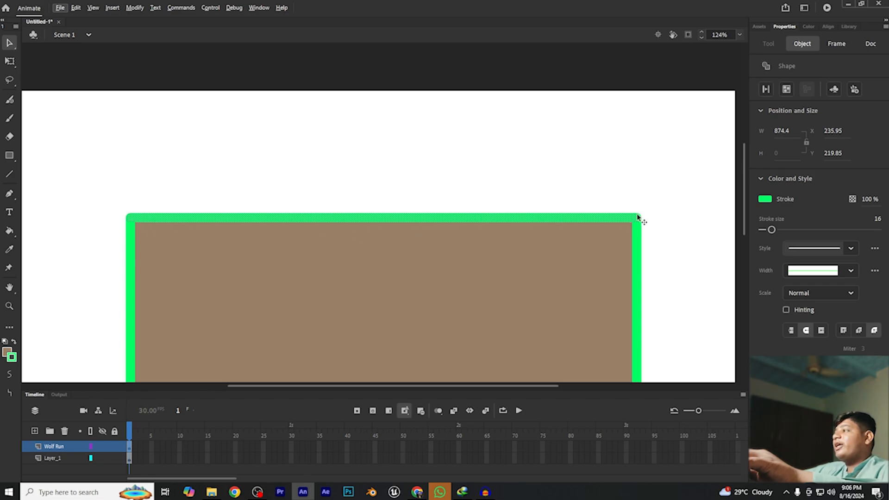
click(764, 199)
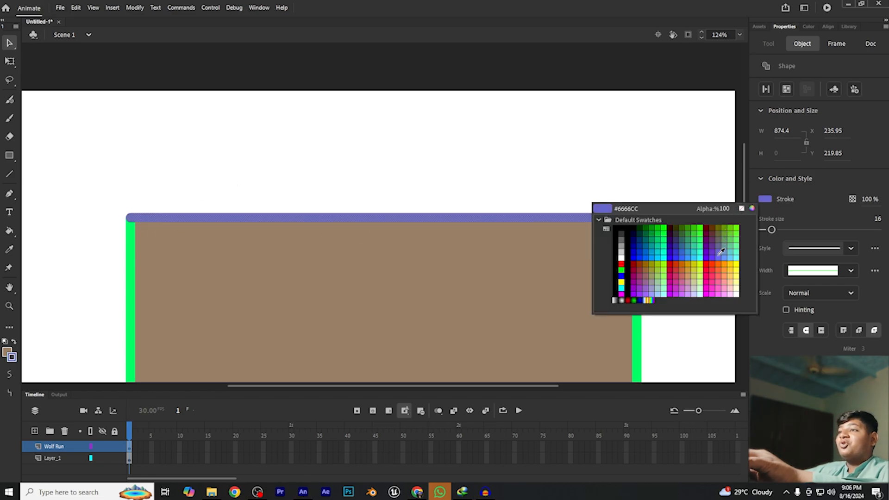
click(662, 281)
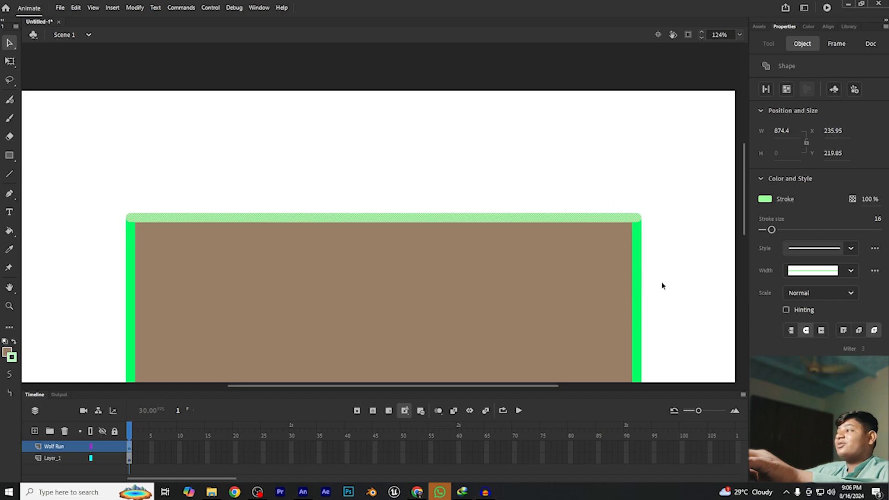
Change the rectangle's top outline edge to magenta and its right outline edge to salmon pink
click(765, 199)
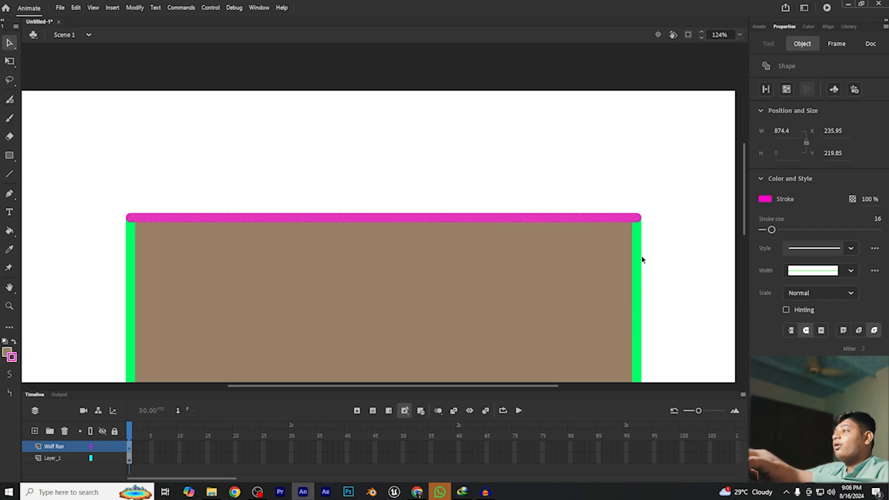
click(642, 259)
click(637, 253)
click(764, 199)
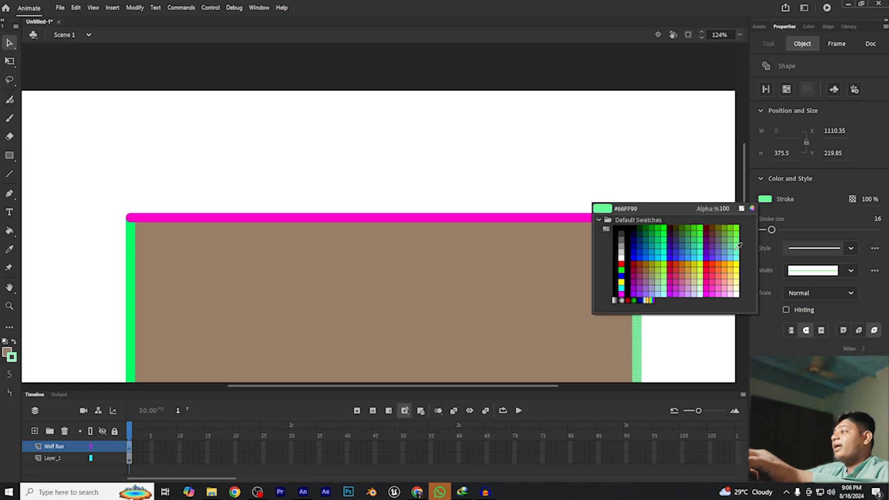
click(723, 282)
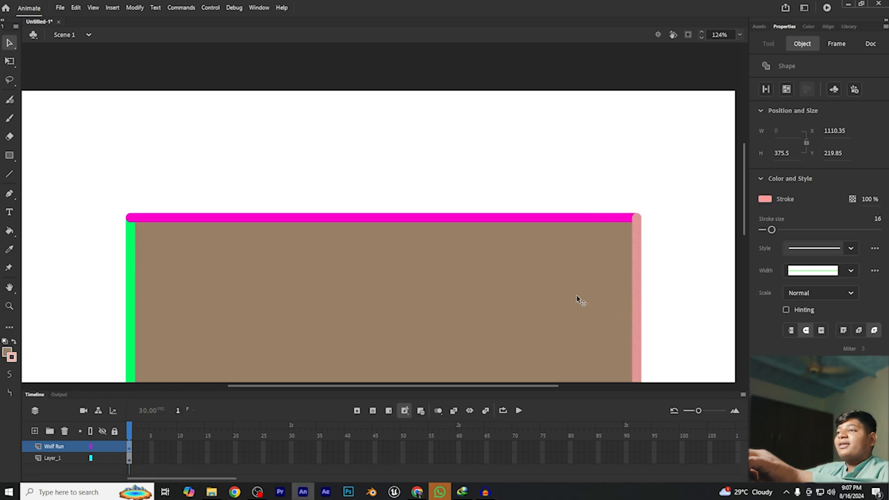
Recolour the left edge of the rectangle's outline to light purple
click(130, 284)
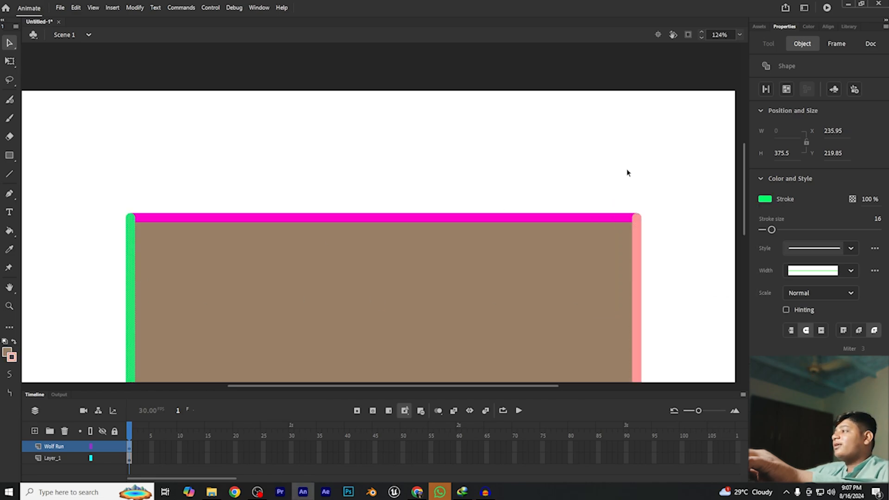
click(763, 200)
click(685, 284)
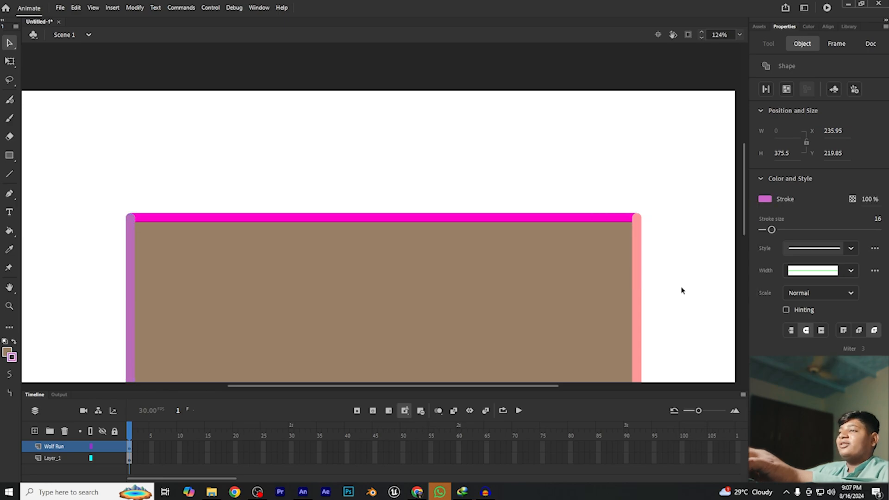
Select the entire rectangle with its outline and remove the stroke from all edges
scroll(666, 264, down, 5)
scroll(667, 263, up, 3)
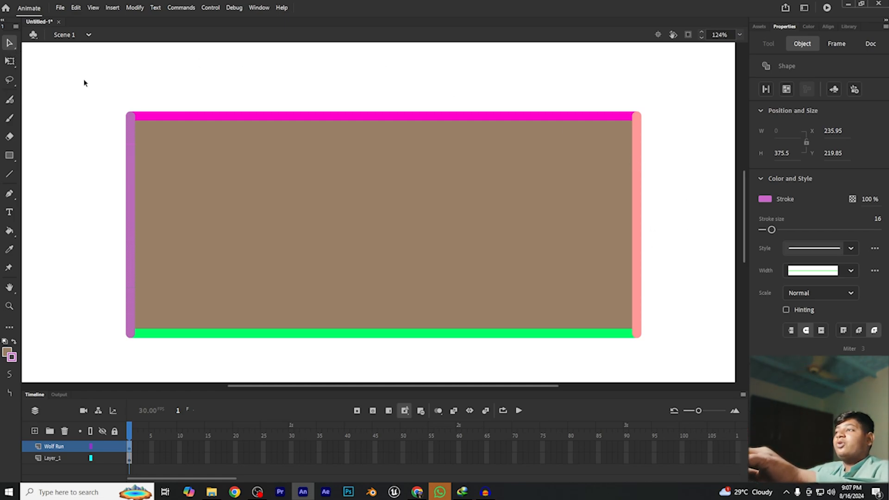
mouse_move(84, 83)
mouse_down()
mouse_move(665, 381)
mouse_move(727, 383)
mouse_up()
click(765, 218)
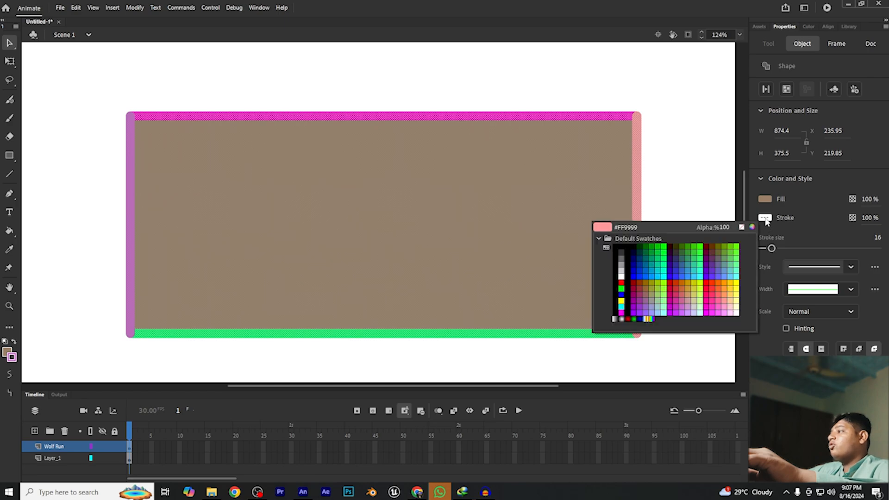
click(741, 226)
Select the whole borderless rectangle and change its fill colour to white
scroll(556, 293, down, 1)
mouse_move(201, 132)
mouse_down()
mouse_move(692, 399)
mouse_move(670, 338)
mouse_move(653, 354)
mouse_up()
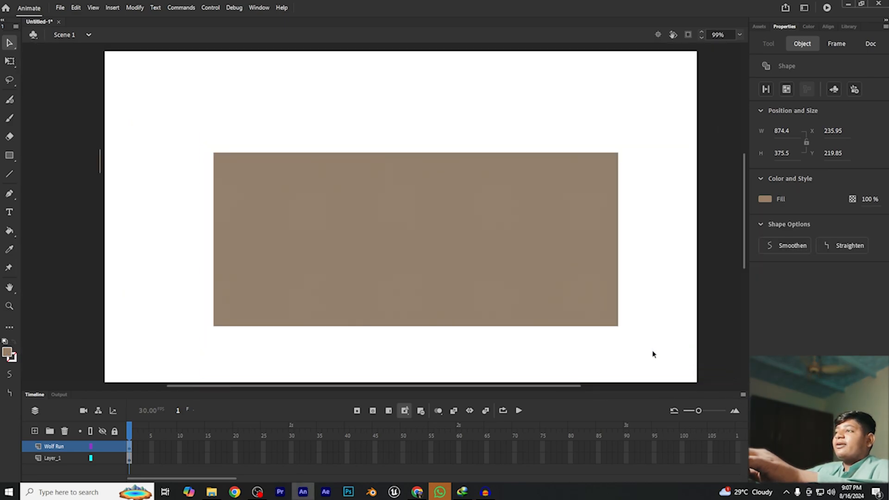
click(764, 199)
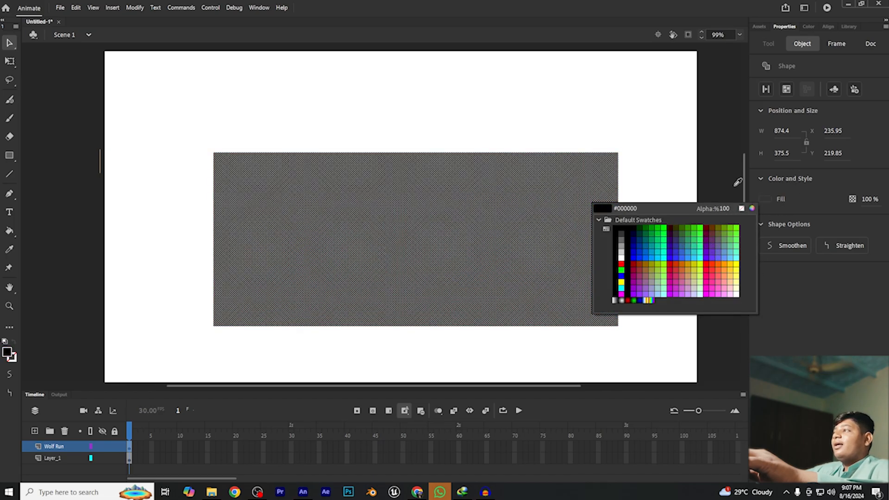
click(639, 102)
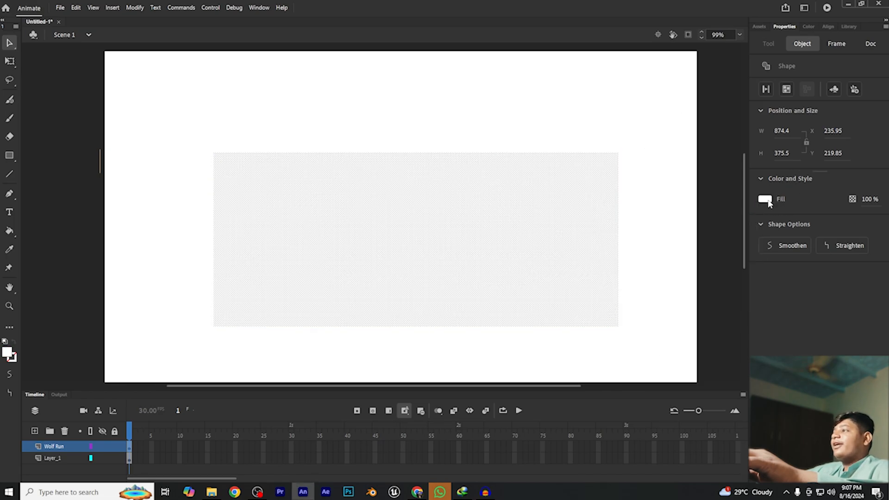
Select only the right-hand part of the rectangle, about 306 px wide, and fill it with blue
drag(648, 135, 476, 361)
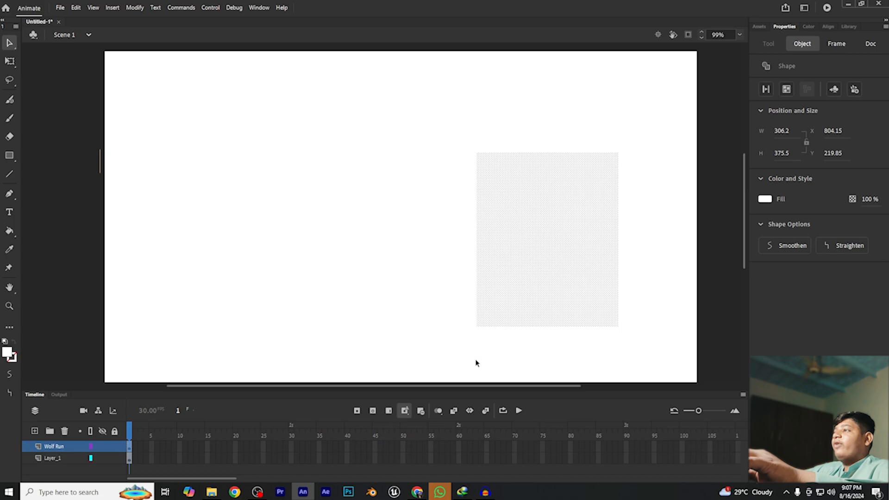
click(765, 200)
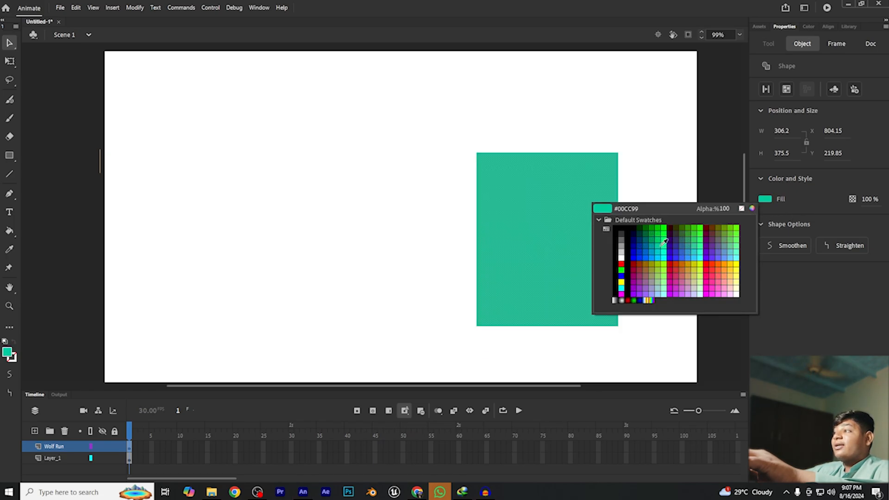
click(677, 250)
Select the remaining left part of the rectangle and fill it with muted purple
click(363, 201)
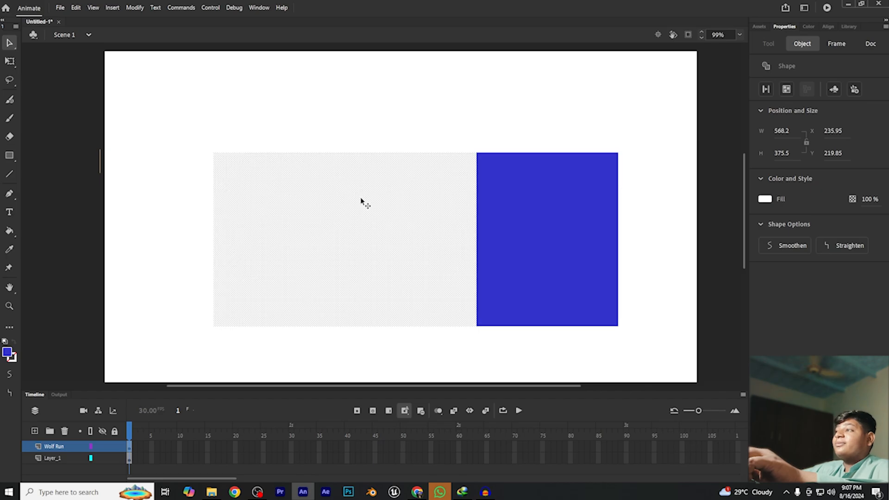
click(188, 147)
click(304, 214)
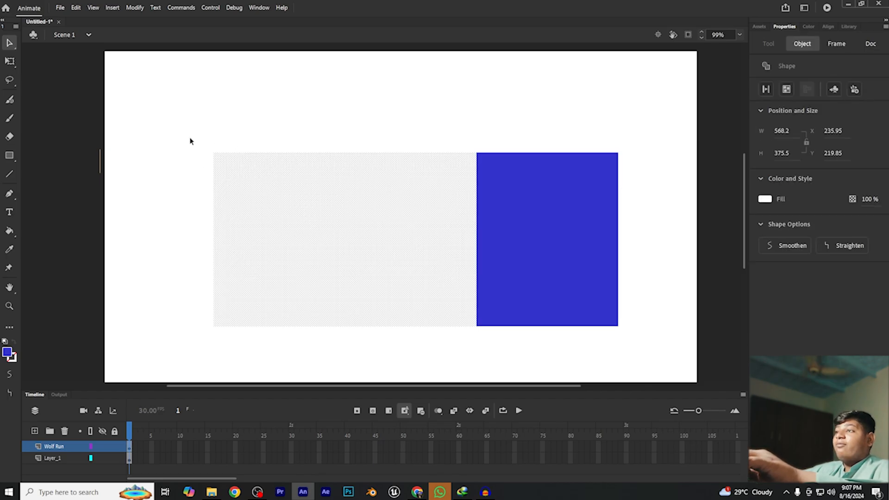
drag(190, 137, 477, 361)
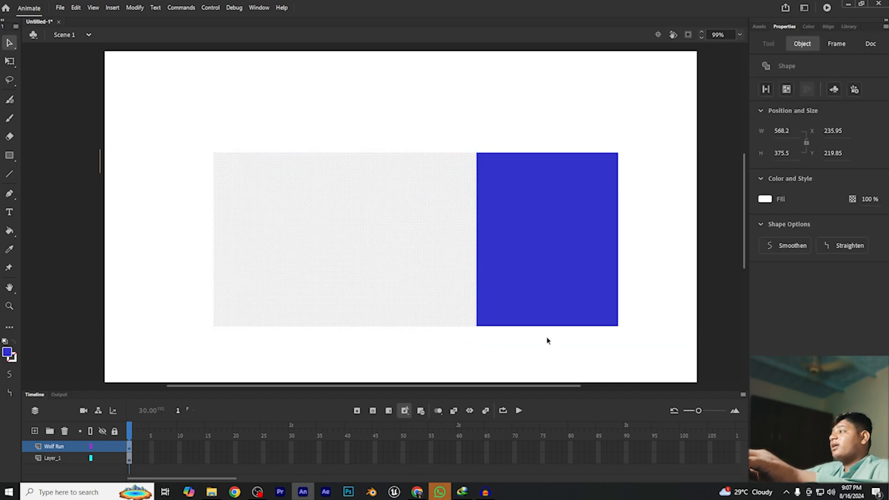
click(765, 200)
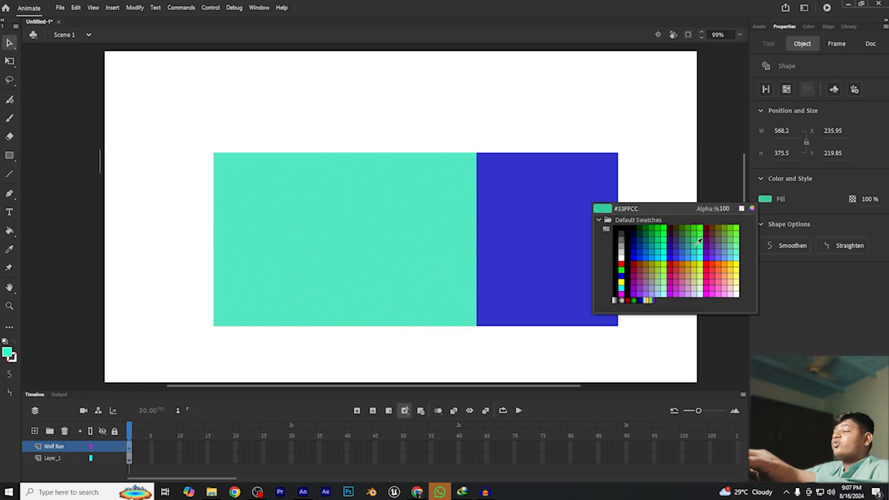
click(646, 281)
click(628, 243)
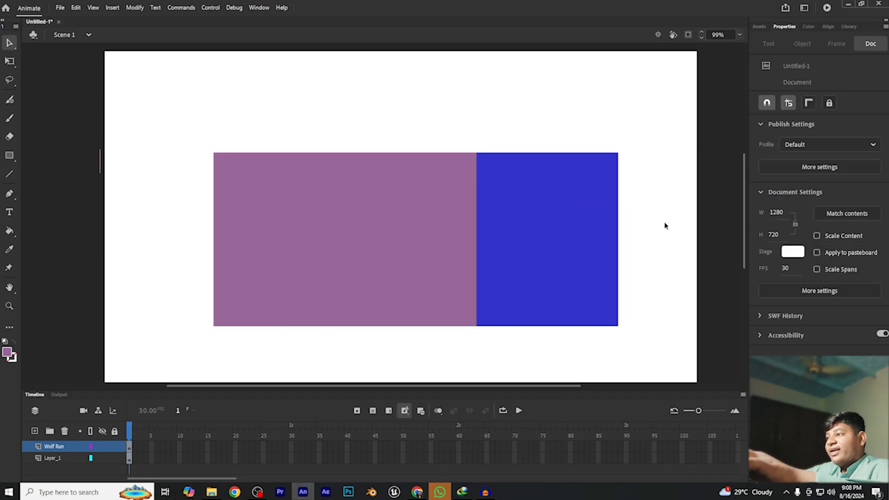
Use the Subselection tool to pull the two-colour shape's upper-left and lower-right corner points outward
scroll(666, 218, down, 3)
scroll(668, 216, up, 3)
scroll(668, 217, down, 5)
scroll(668, 216, up, 5)
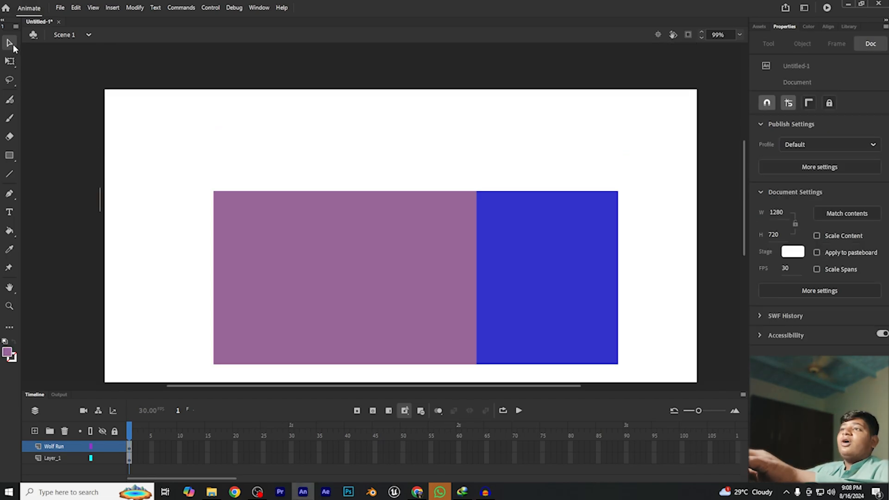
click(10, 42)
click(54, 57)
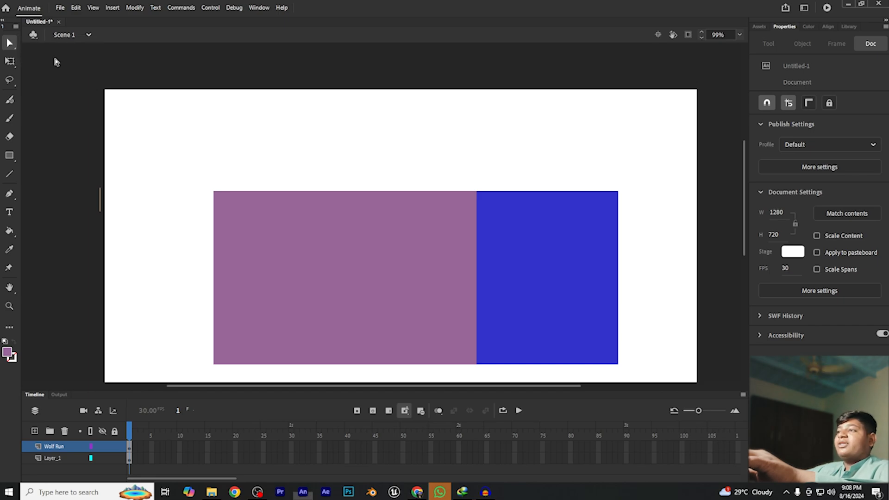
drag(214, 193, 127, 176)
click(207, 194)
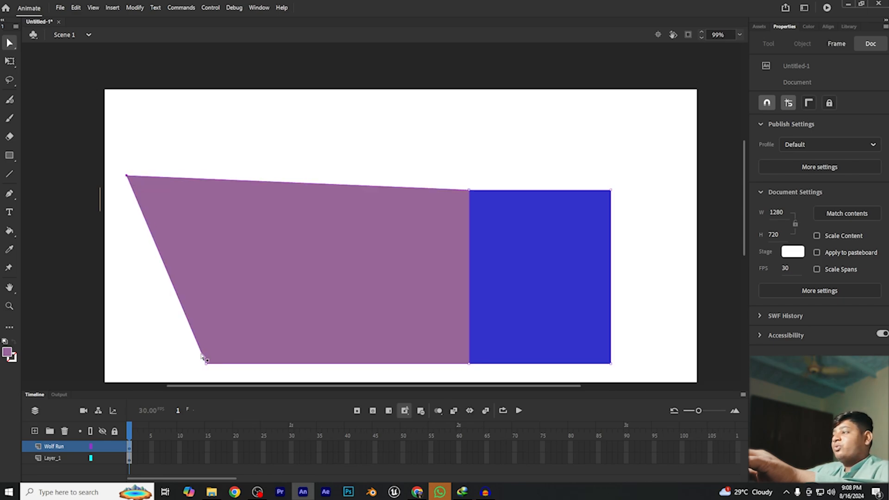
drag(610, 365, 675, 336)
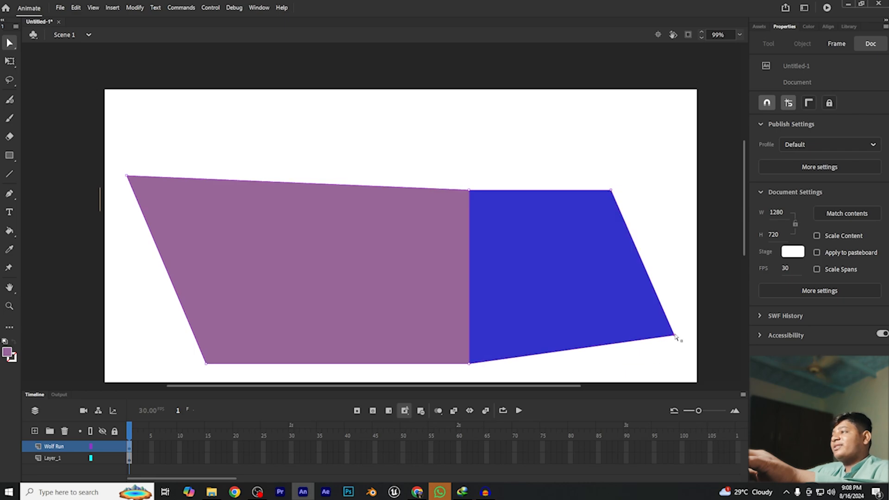
Reposition the whole shape on the stage and pull its lower-left corner and the dividing edge's lower end downward
drag(480, 226, 455, 211)
drag(520, 185, 437, 209)
drag(386, 193, 351, 201)
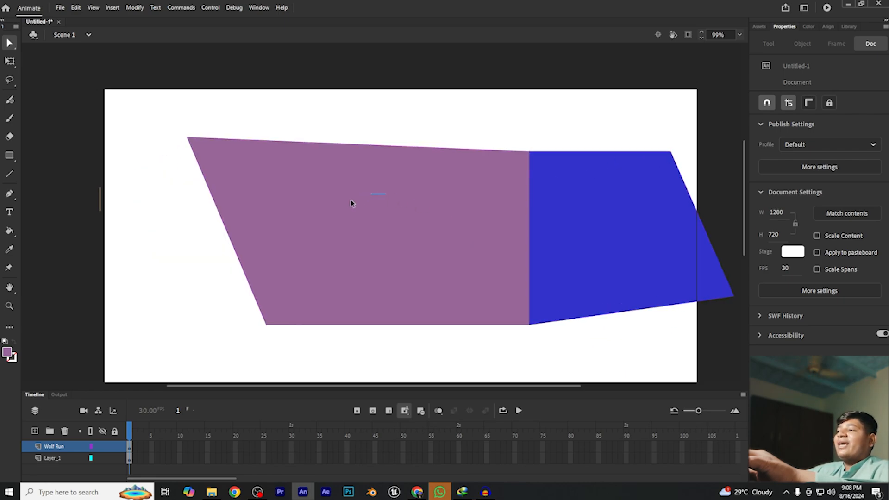
click(265, 324)
drag(267, 328, 151, 381)
drag(186, 133, 160, 83)
drag(502, 277, 512, 362)
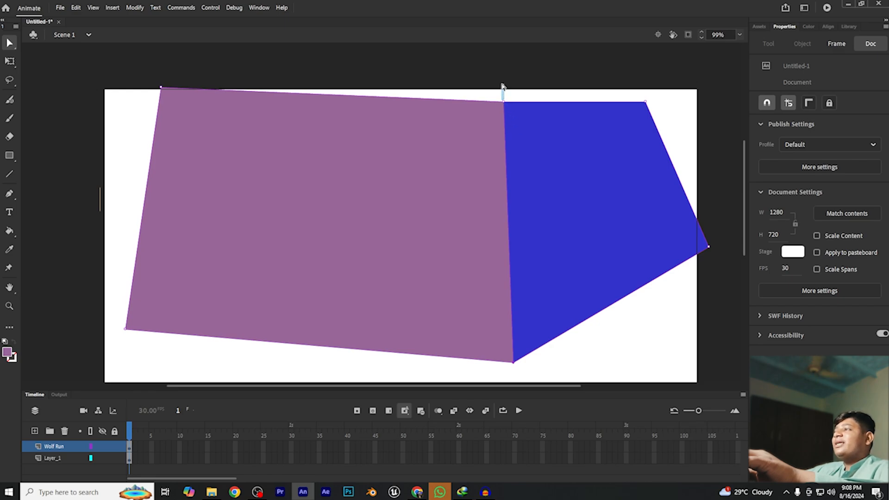
drag(502, 84, 490, 127)
click(503, 105)
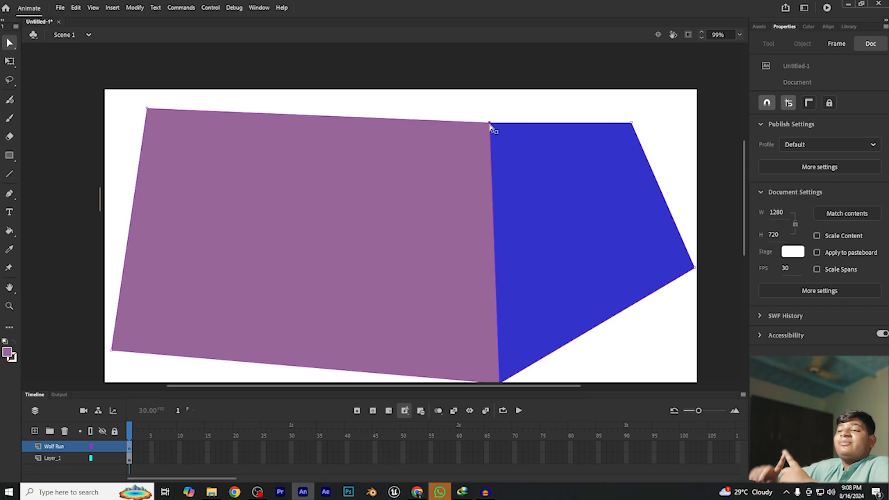
Delete the entire two-colour shape from the stage and remove the Wolf Run layer
click(80, 80)
drag(89, 76, 695, 378)
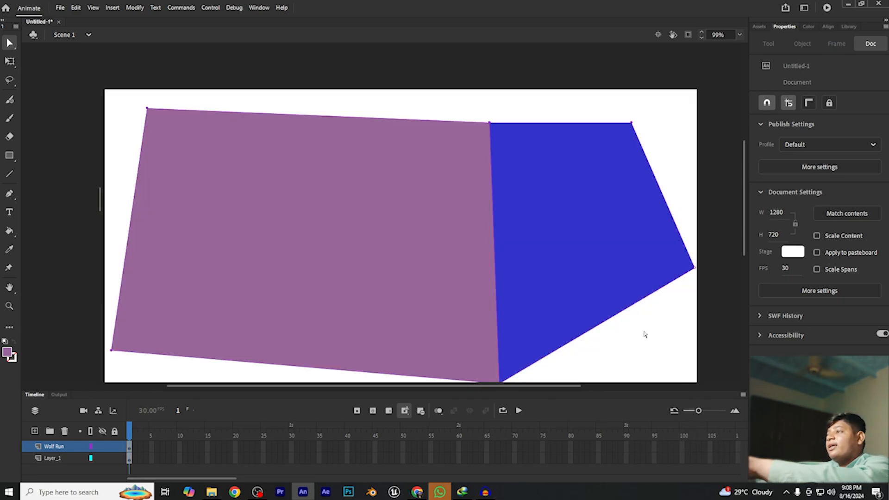
key(Delete)
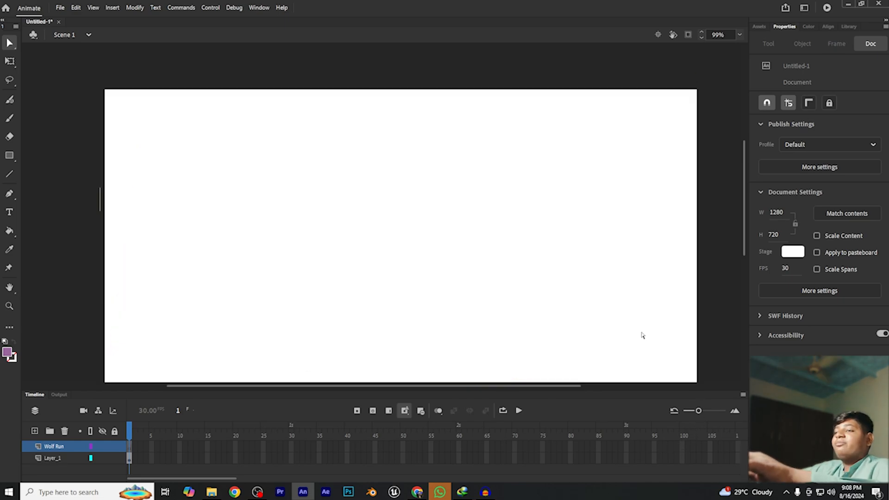
click(64, 431)
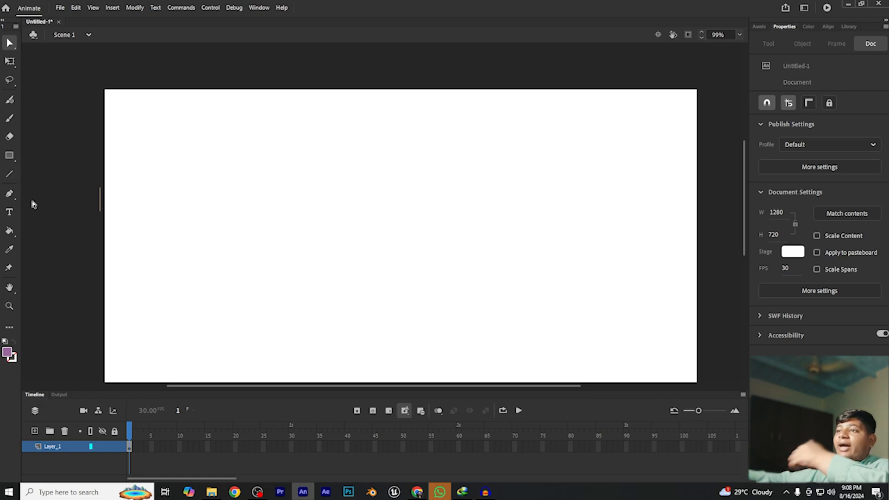
Draw a purple rectangle about 573 by 332 px on the stage with the Rectangle Primitive tool
click(9, 156)
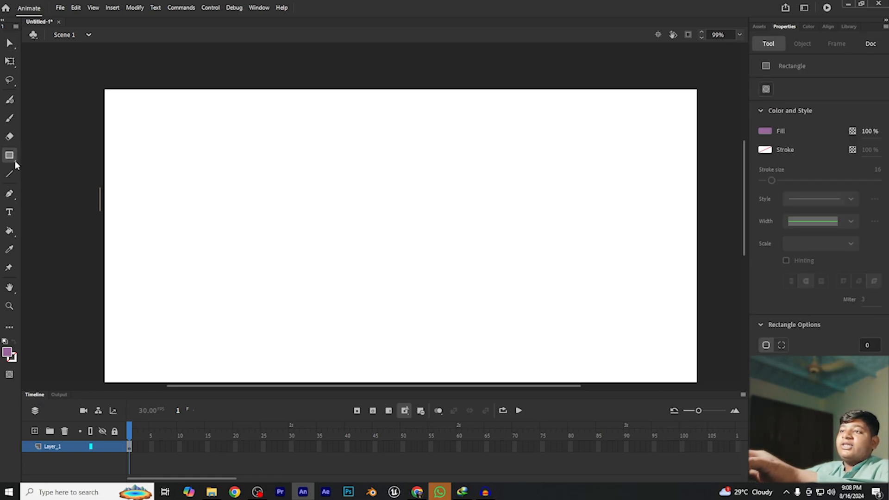
click(15, 161)
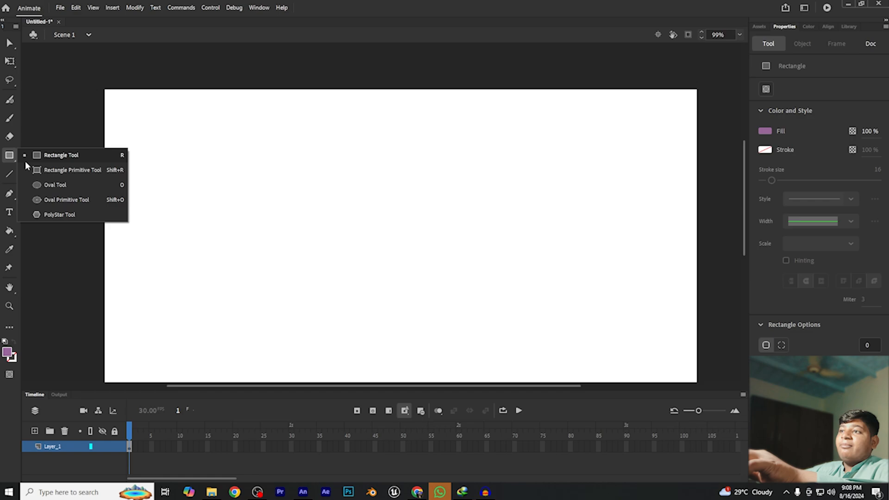
click(50, 172)
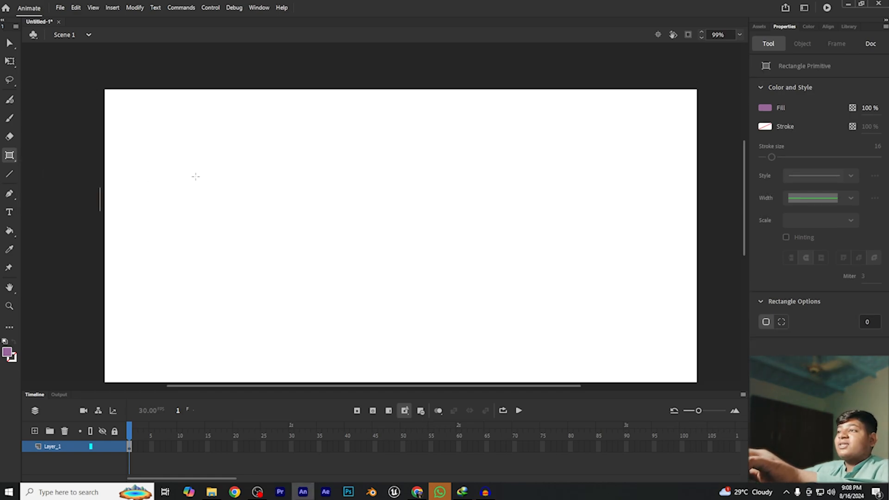
drag(224, 159, 489, 311)
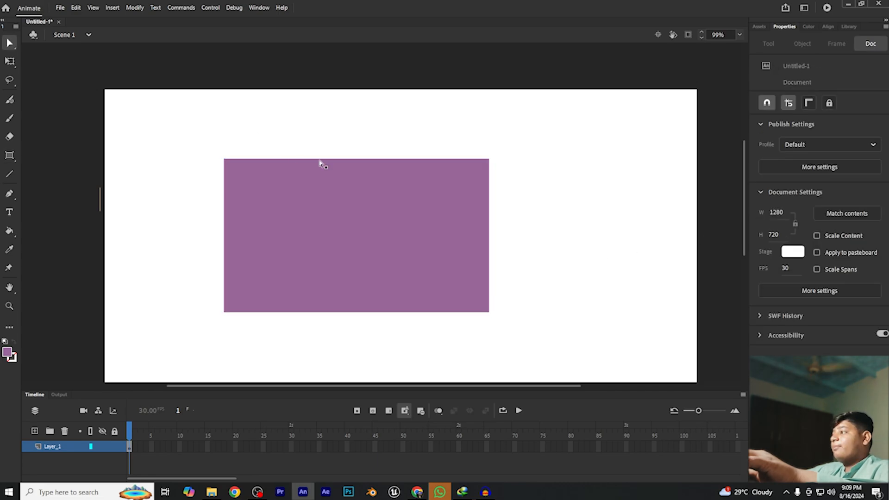
Enable individual corner radii for the rectangle primitive, set its top-left radius to 1 and inspect that corner up close
click(384, 237)
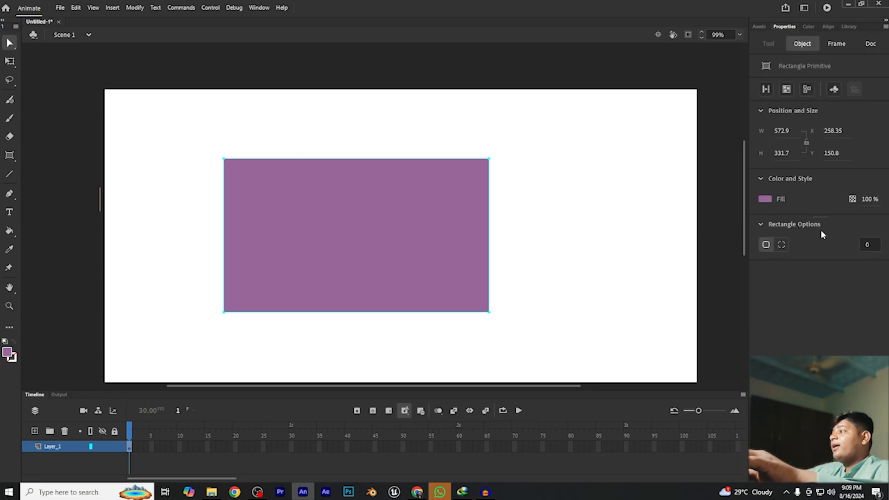
click(782, 245)
click(843, 243)
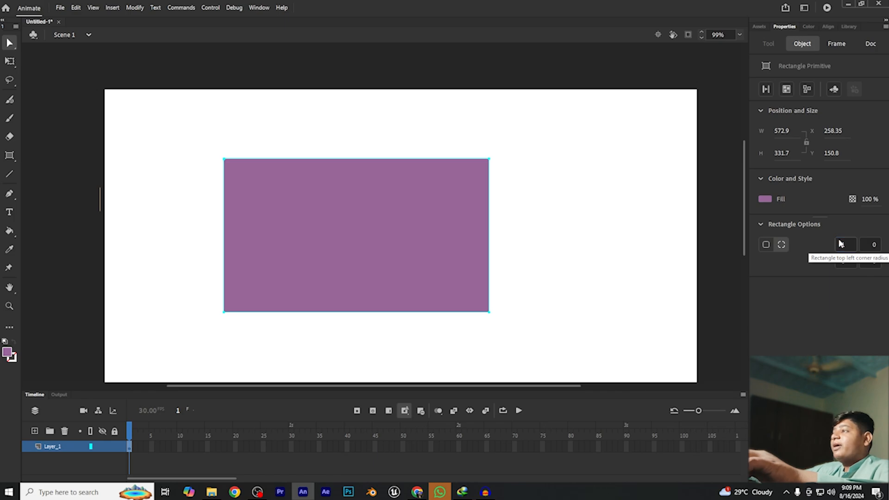
scroll(354, 151, up, 3)
scroll(226, 255, up, 10)
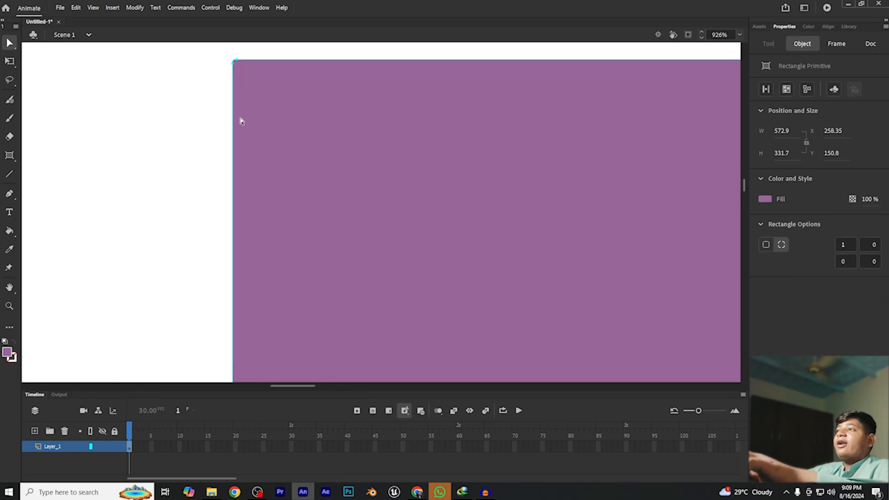
drag(248, 90, 250, 181)
click(257, 131)
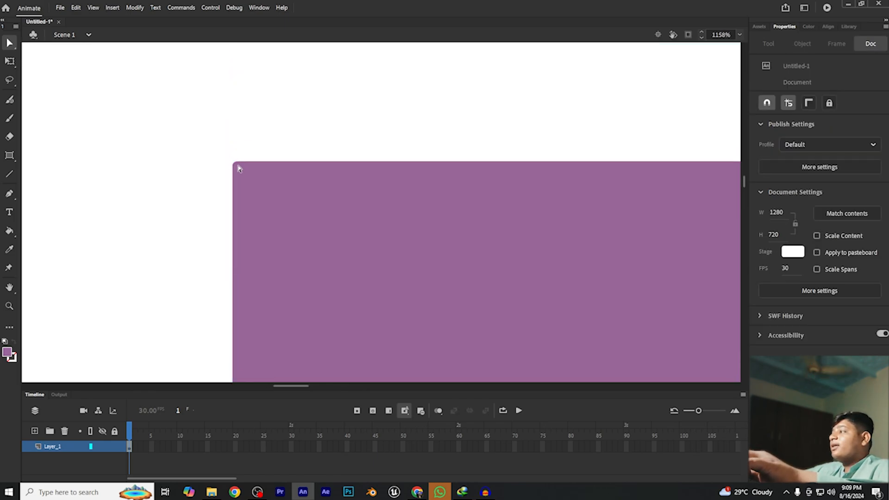
Set the rectangle primitive's top-left corner radius to 5
click(519, 304)
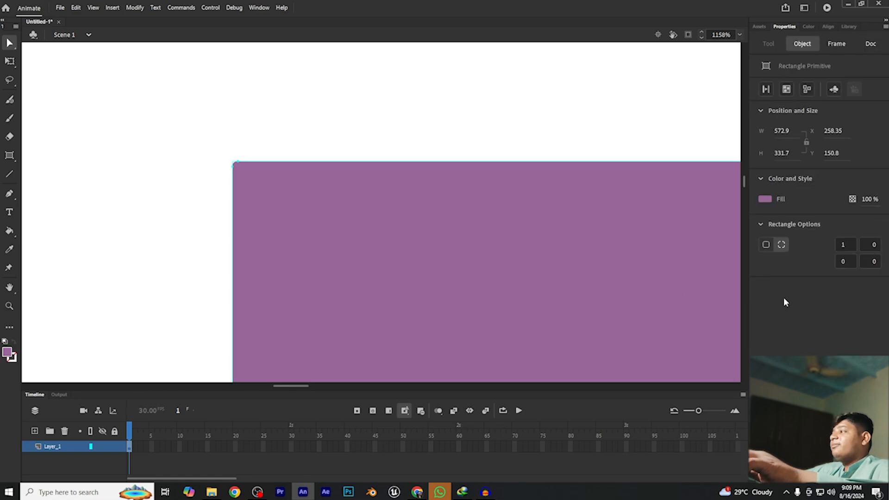
click(842, 244)
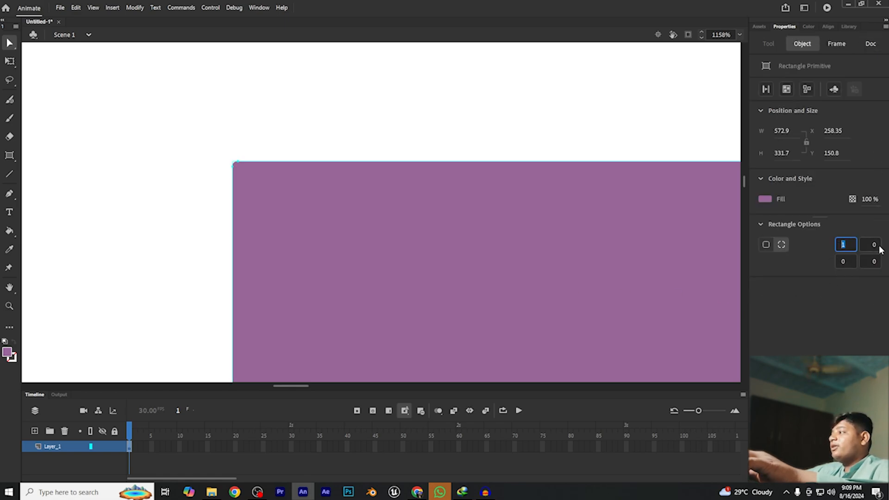
key(Return)
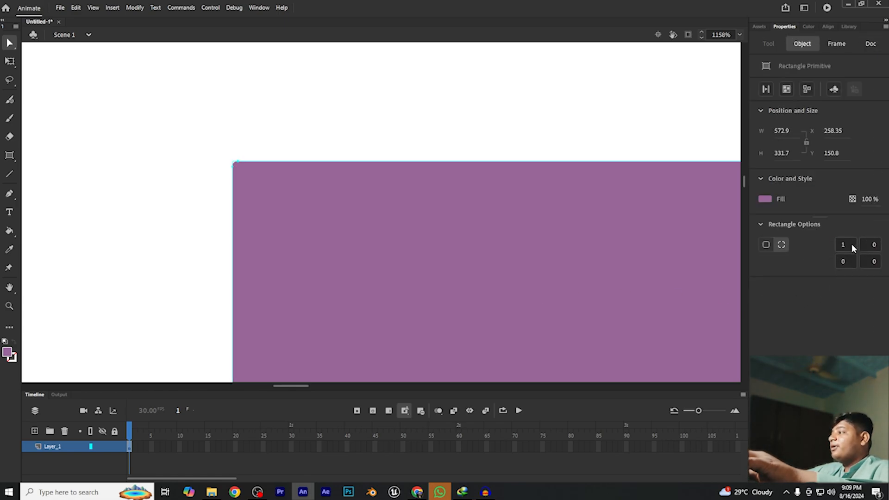
drag(851, 244, 826, 243)
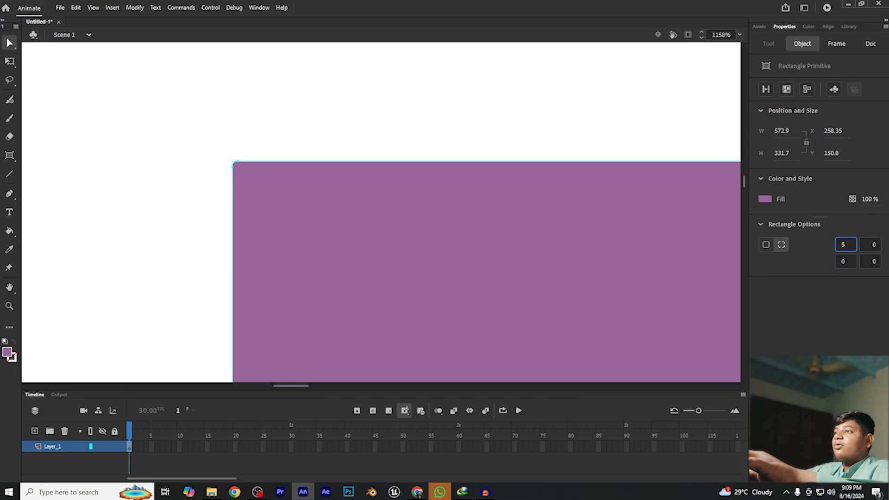
text(5)
click(237, 136)
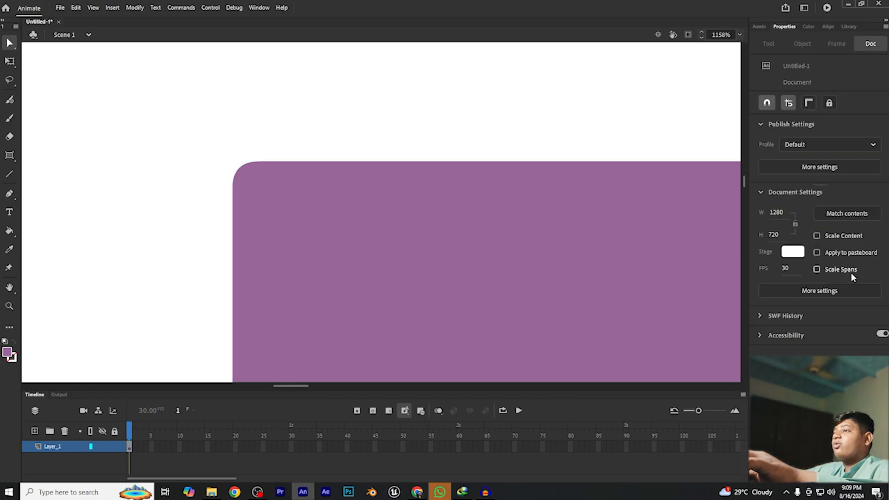
Set the rectangle primitive's top-right, bottom-left and bottom-right corner radii to 5
click(475, 314)
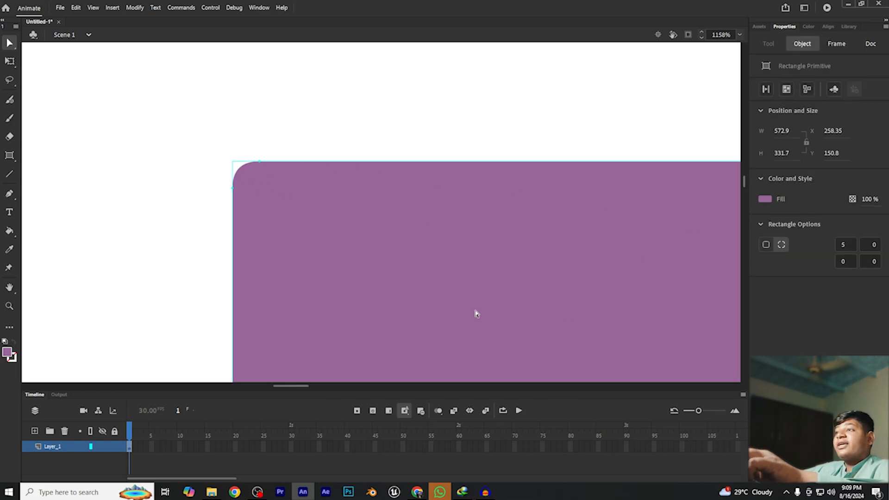
click(873, 245)
click(640, 96)
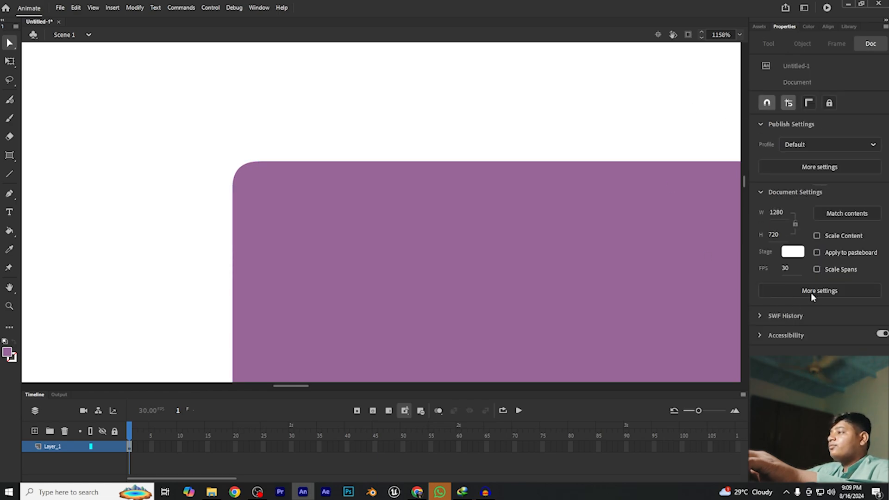
click(657, 315)
drag(847, 262, 816, 263)
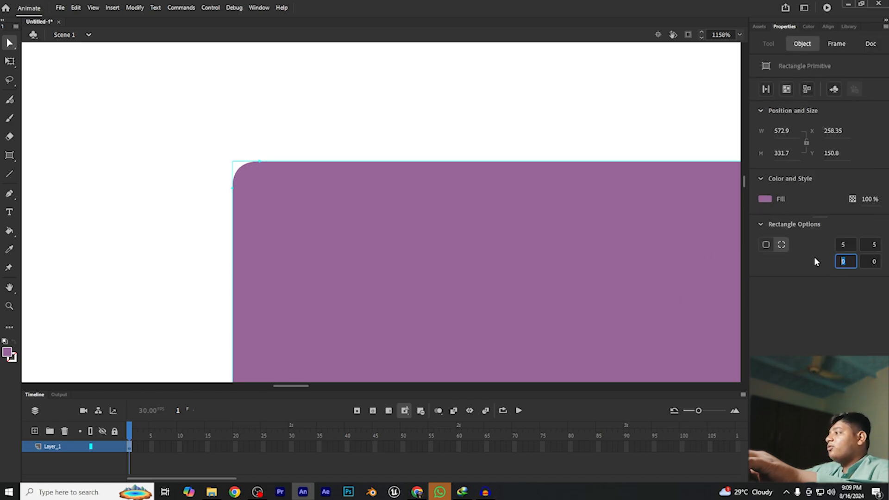
text(5)
click(867, 260)
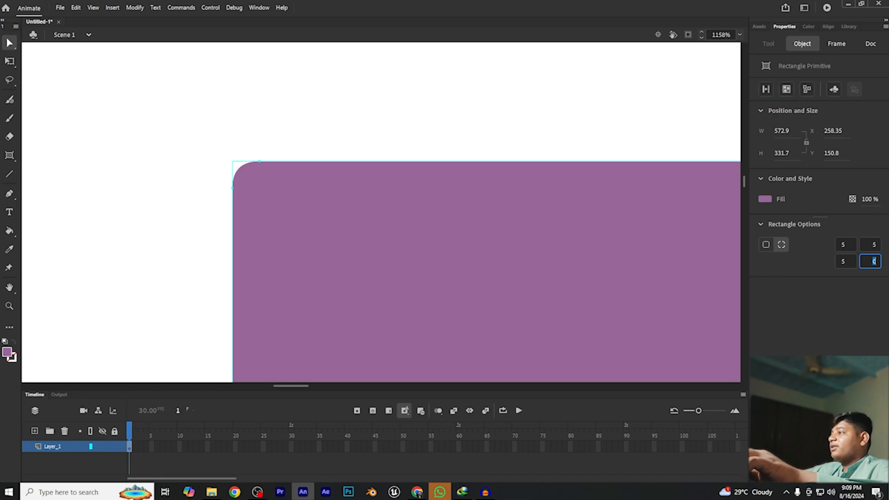
click(488, 98)
Move the rounded rectangle on the stage to about X 330, Y 254
scroll(523, 134, down, 10)
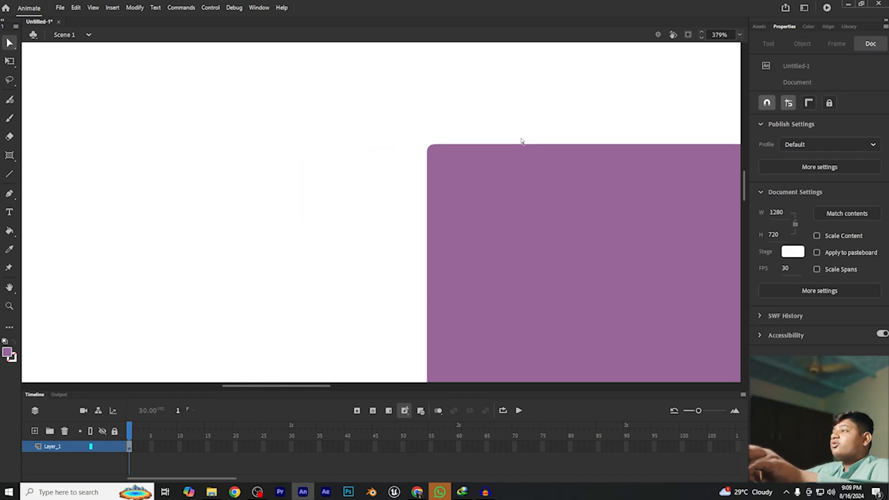
drag(614, 358, 489, 335)
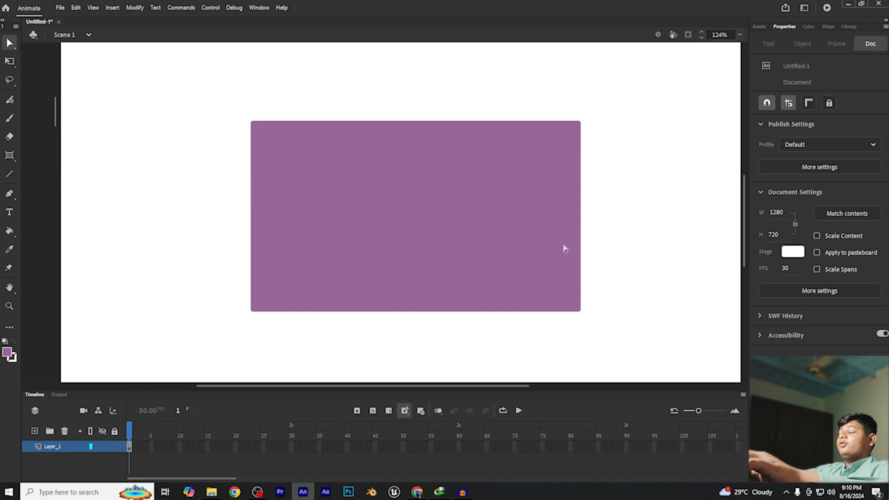
click(563, 245)
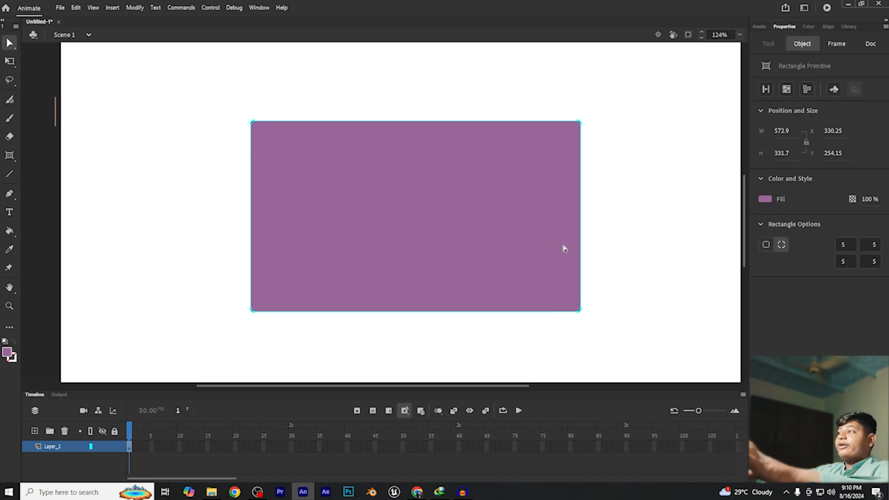
click(617, 225)
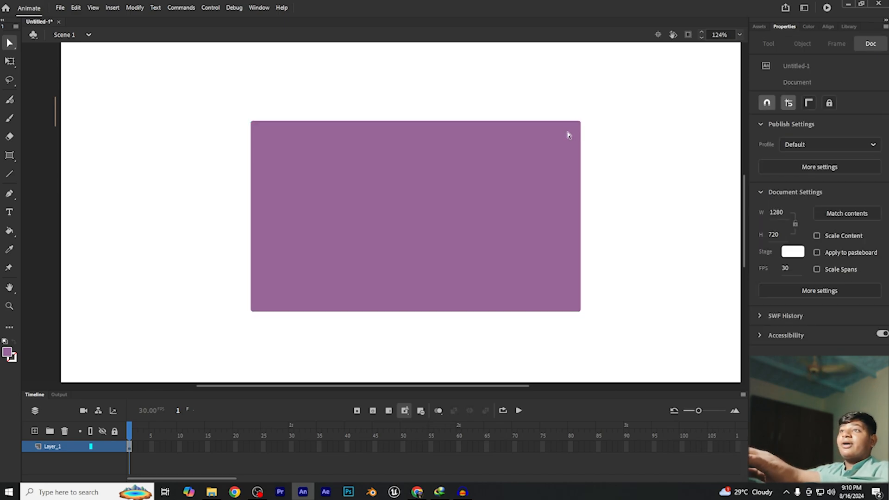
Delete the rounded purple rectangle from the stage
click(528, 157)
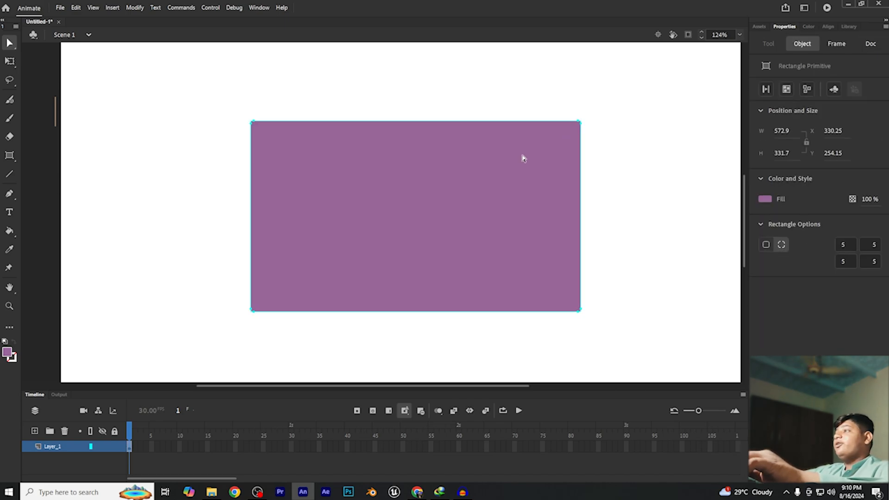
click(608, 207)
click(513, 199)
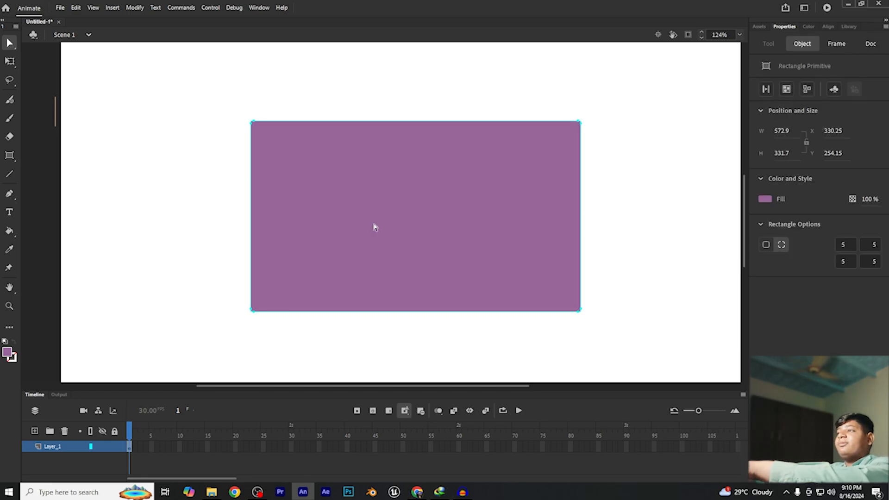
key(Delete)
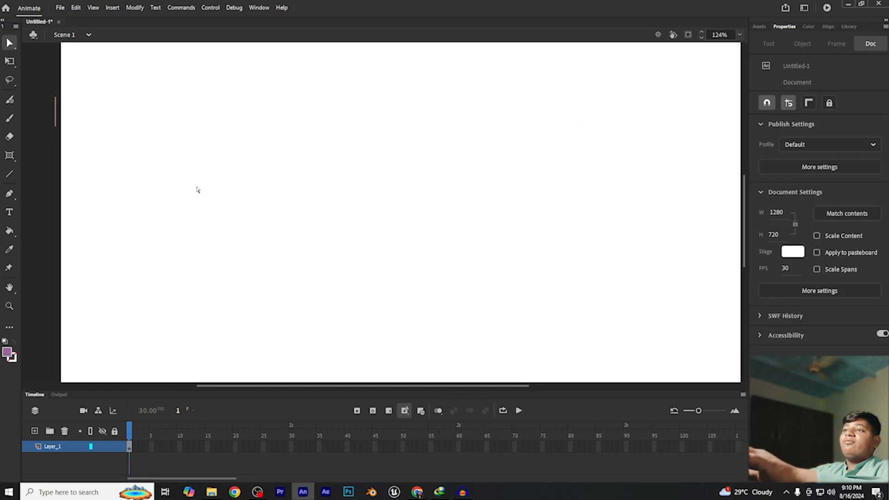
Try drawing a large purple oval with the Oval tool and a start angle setting of 64, and undo the oval
click(9, 157)
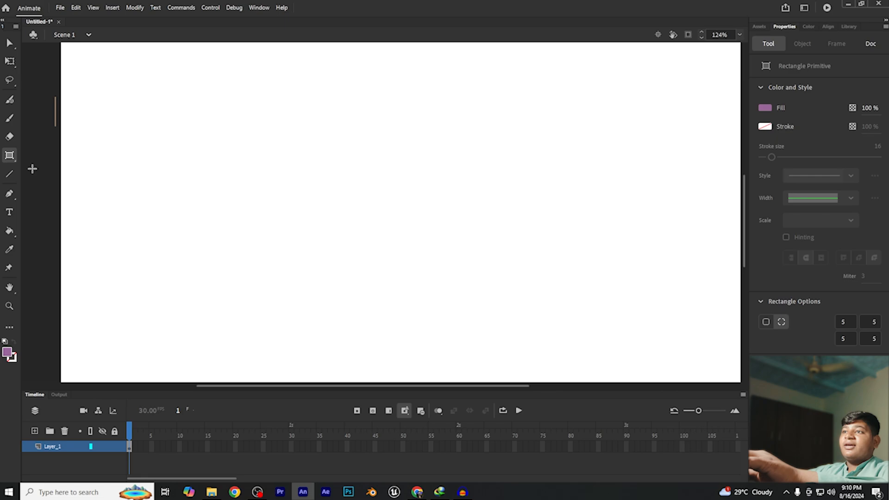
click(9, 156)
click(46, 185)
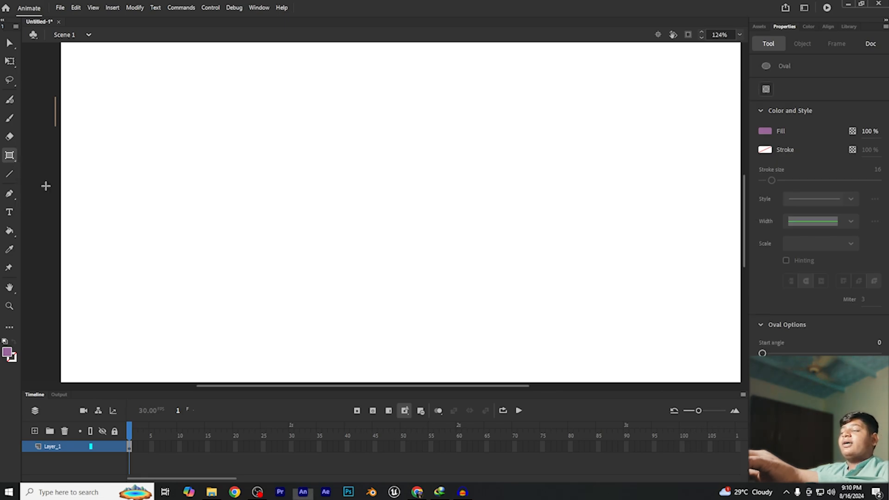
drag(182, 135, 493, 367)
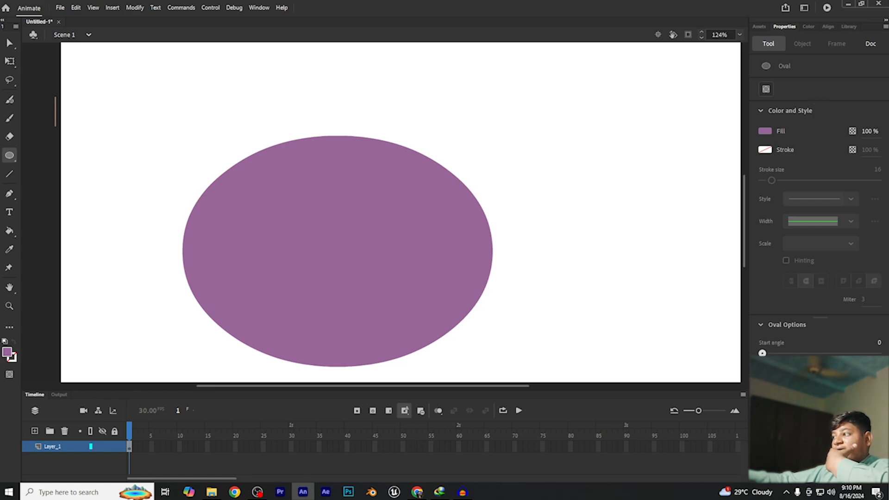
drag(762, 353, 782, 353)
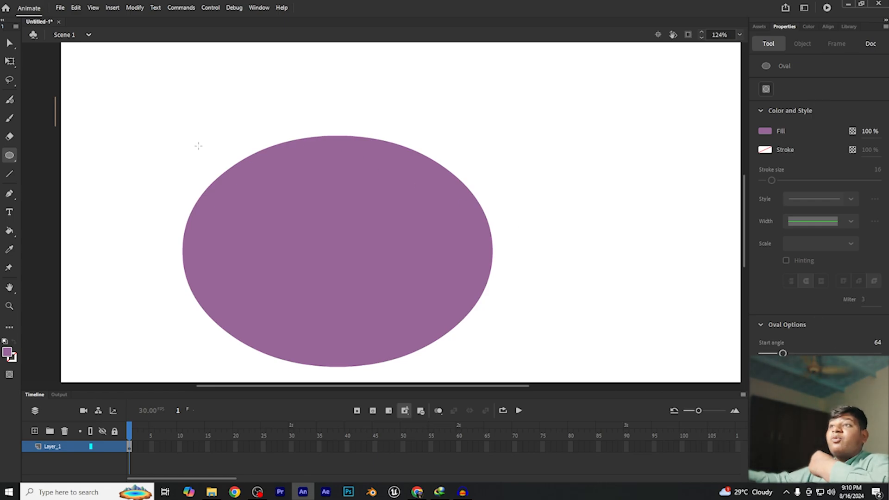
key(v)
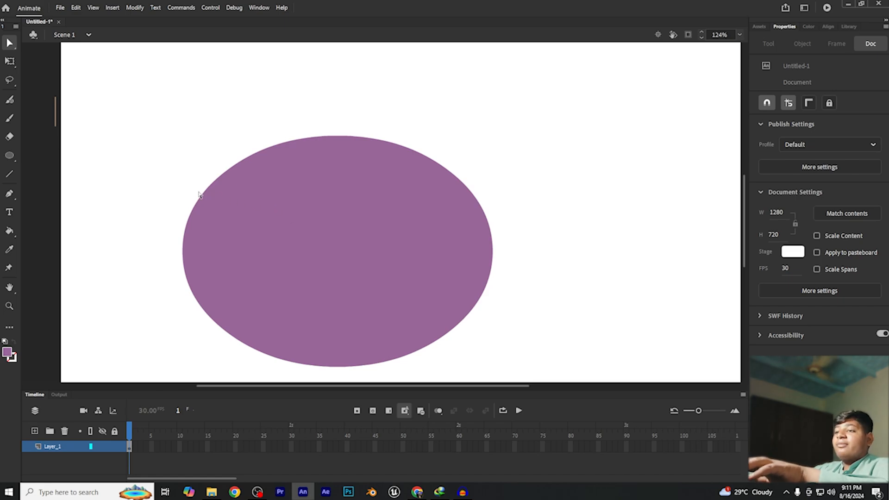
key(ctrl+z)
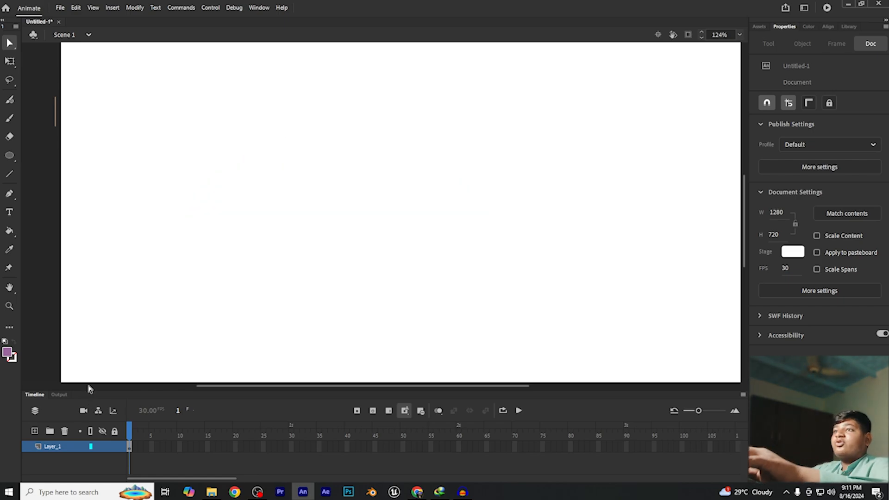
Draw a purple oval about 311 by 267 px with the Oval Primitive tool and set its start angle to 84
click(10, 155)
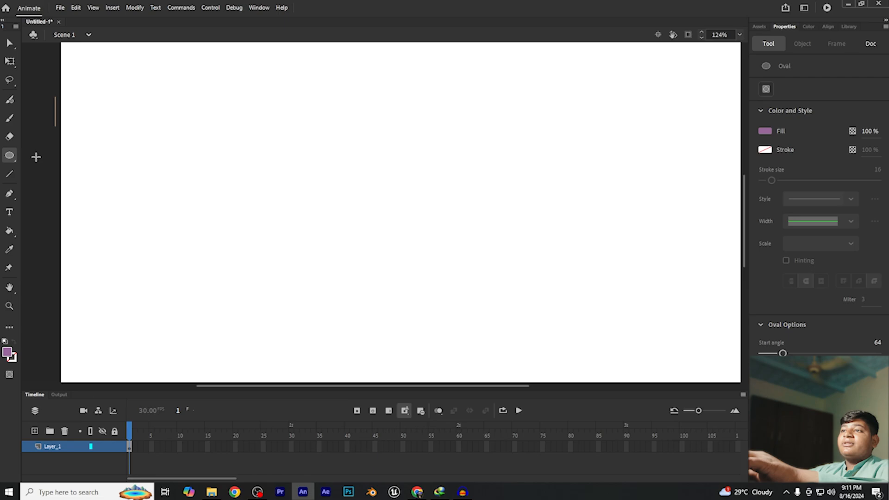
click(15, 162)
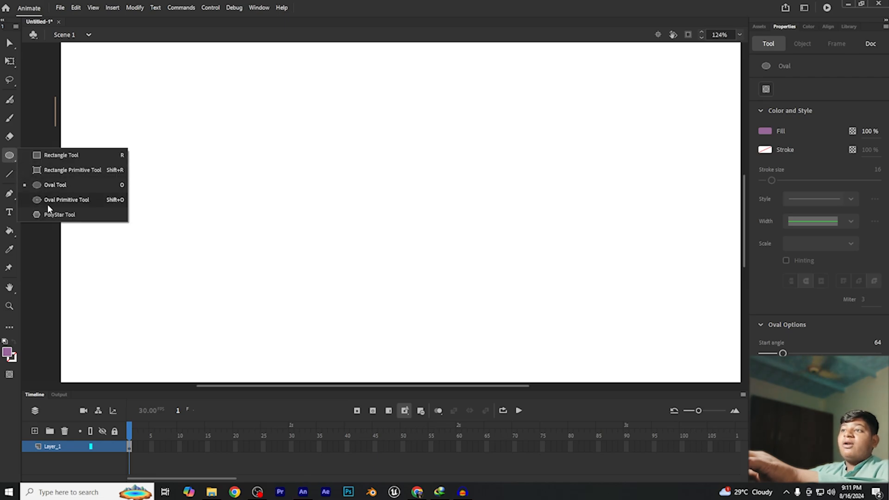
click(66, 201)
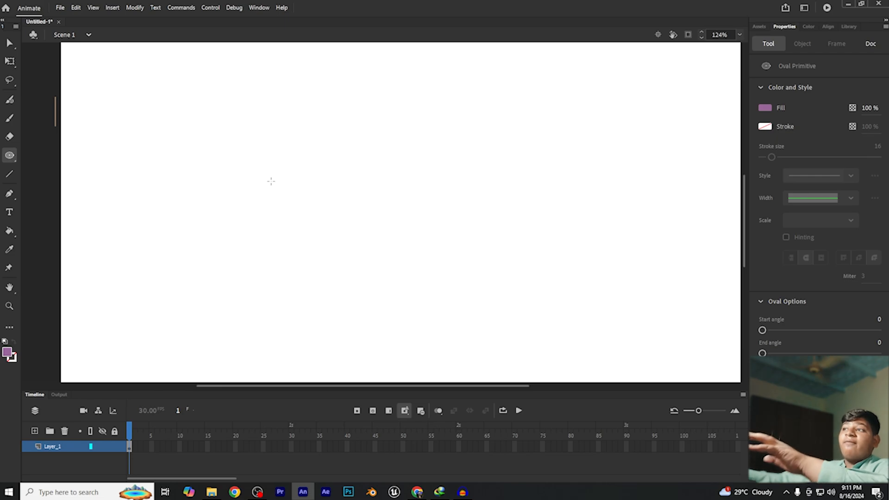
mouse_move(252, 107)
mouse_down()
mouse_move(365, 214)
mouse_move(430, 260)
mouse_up()
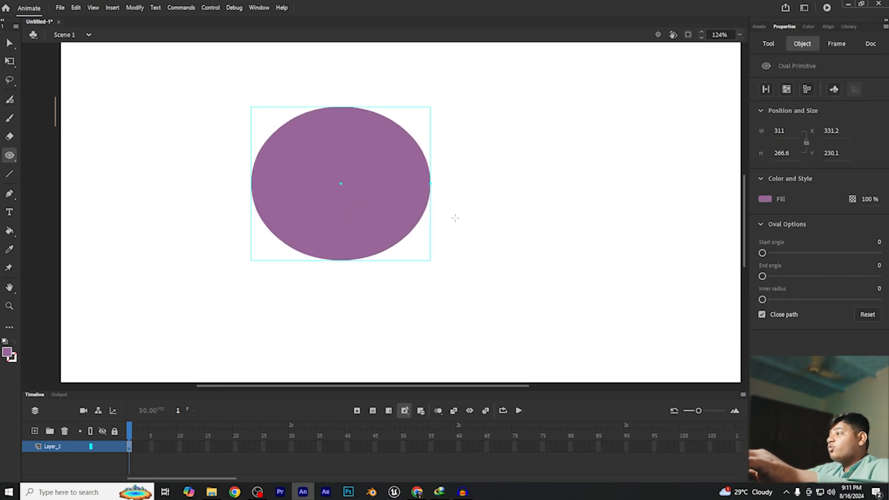
drag(762, 253, 789, 253)
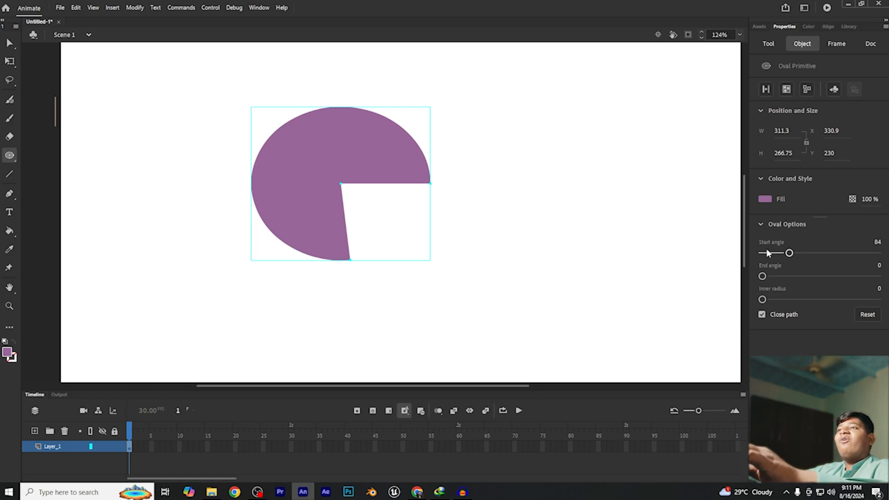
Break the cut-out oval primitive apart into an ordinary shape and select its fill with the Selection tool
click(10, 43)
drag(443, 86, 405, 203)
click(387, 153)
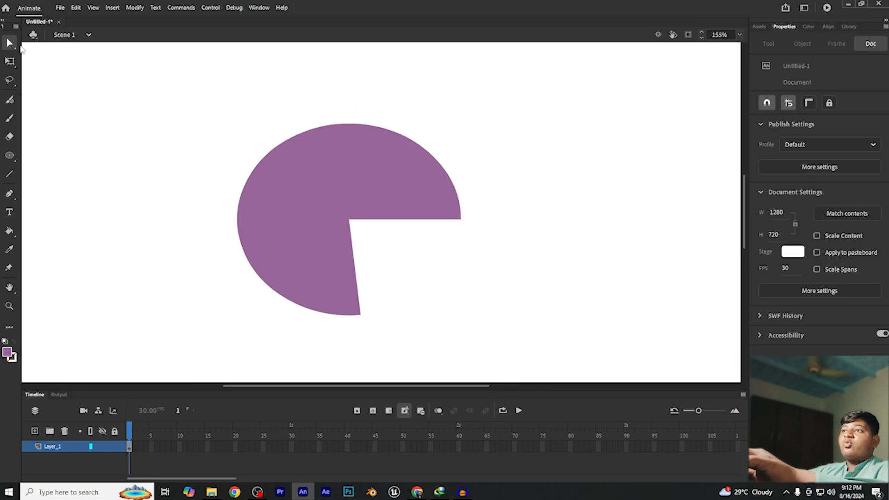
click(16, 48)
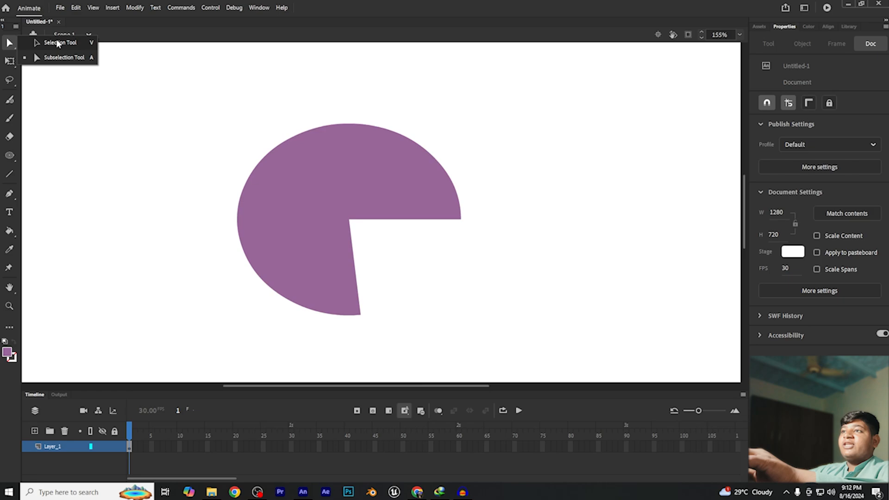
click(58, 43)
click(377, 180)
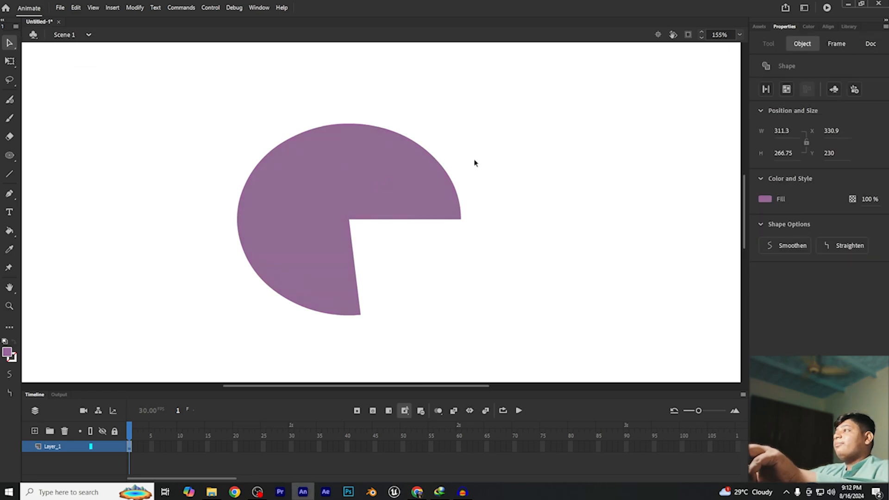
Select the upper-right part of the oval shape, about 150 by 133 px, and change its fill to bright green
scroll(391, 186, up, 2)
click(483, 133)
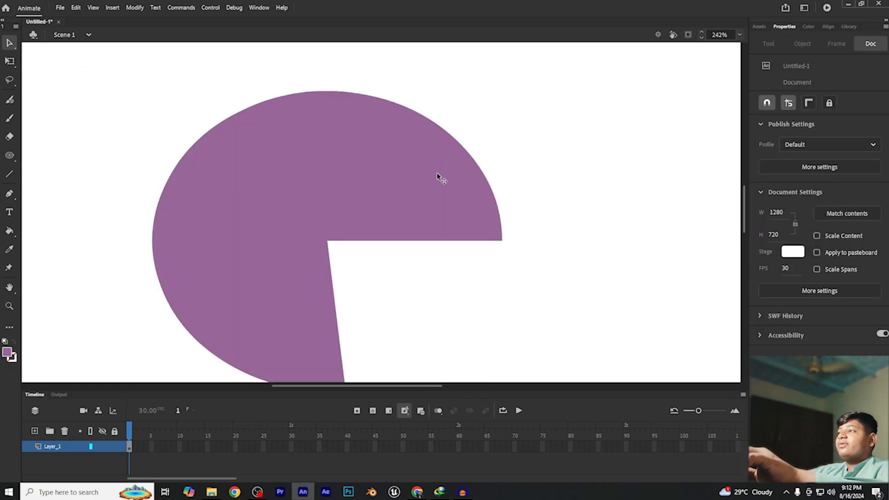
drag(492, 123, 387, 282)
drag(565, 81, 333, 265)
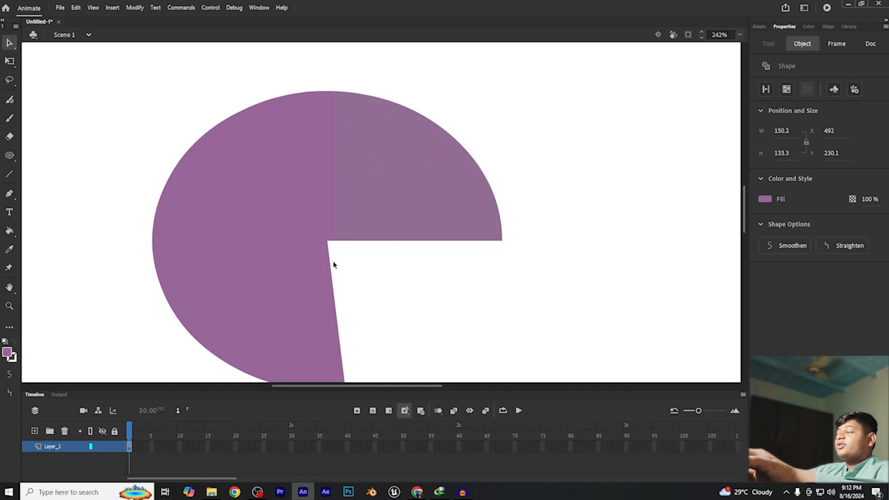
click(765, 199)
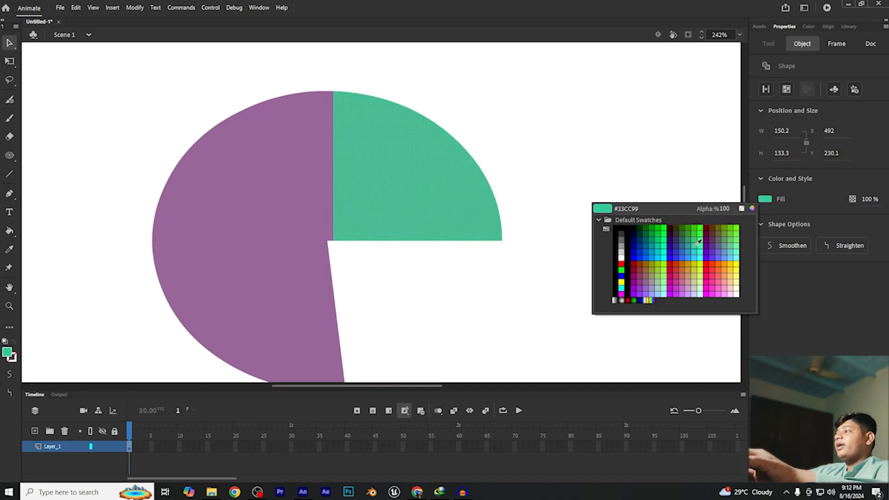
click(665, 190)
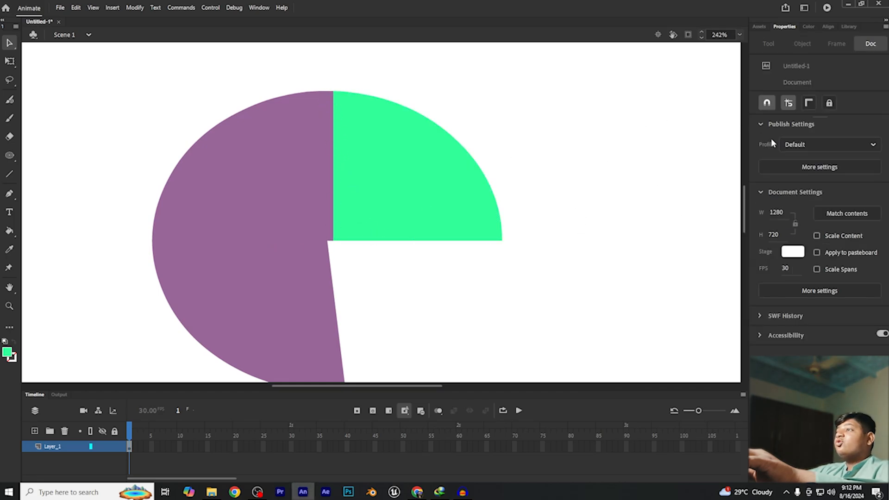
Select the entire purple and green oval shape and convert it into a single drawing object
drag(505, 75, 73, 378)
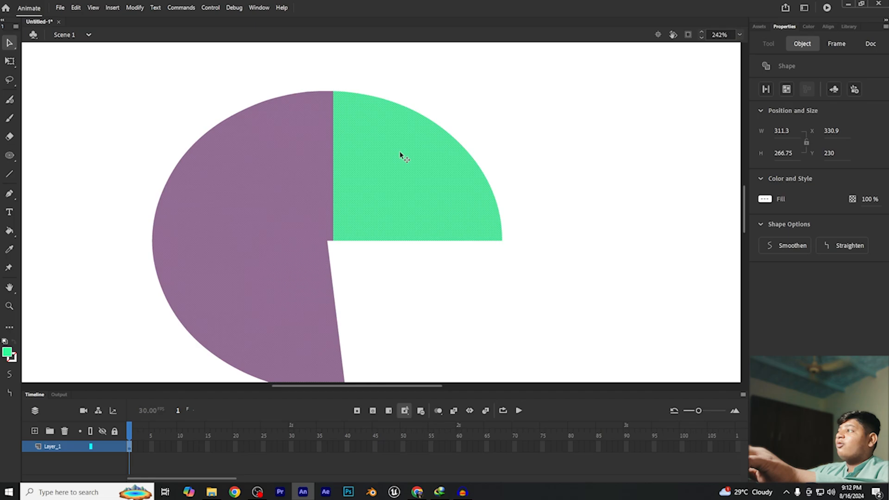
click(785, 89)
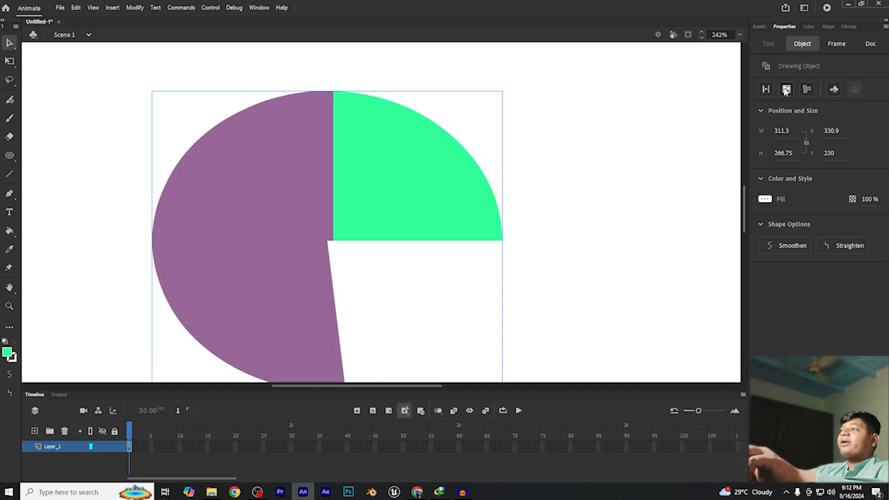
scroll(569, 144, down, 4)
scroll(569, 144, up, 4)
scroll(515, 204, down, 3)
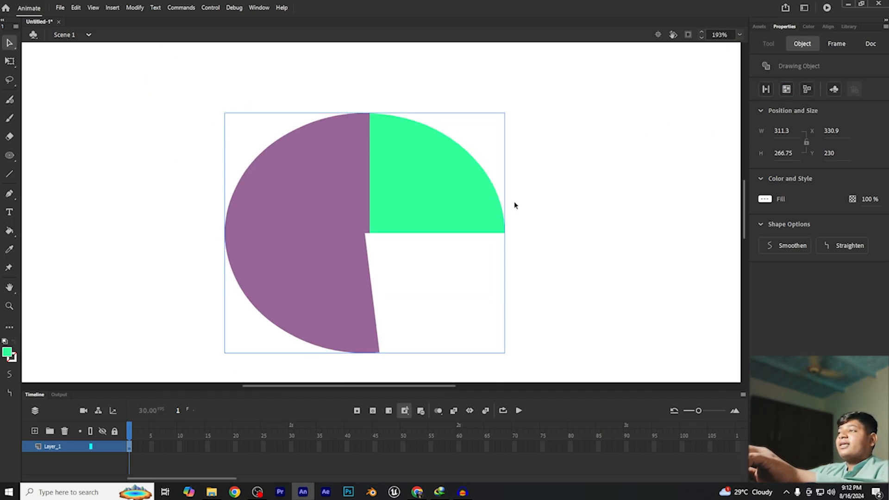
Test selecting the drawing object as one unit with area selections, and delete it from the stage
drag(536, 129, 287, 332)
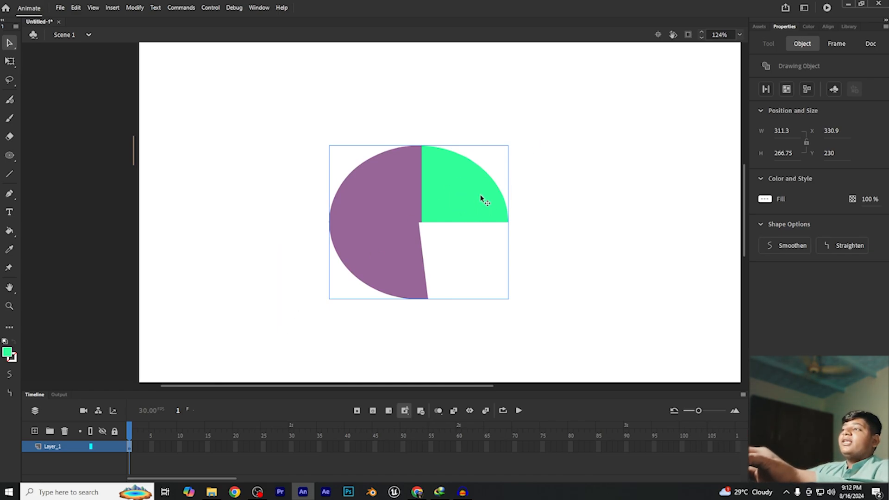
click(544, 145)
mouse_move(300, 155)
mouse_down()
mouse_move(337, 272)
mouse_move(359, 306)
mouse_up()
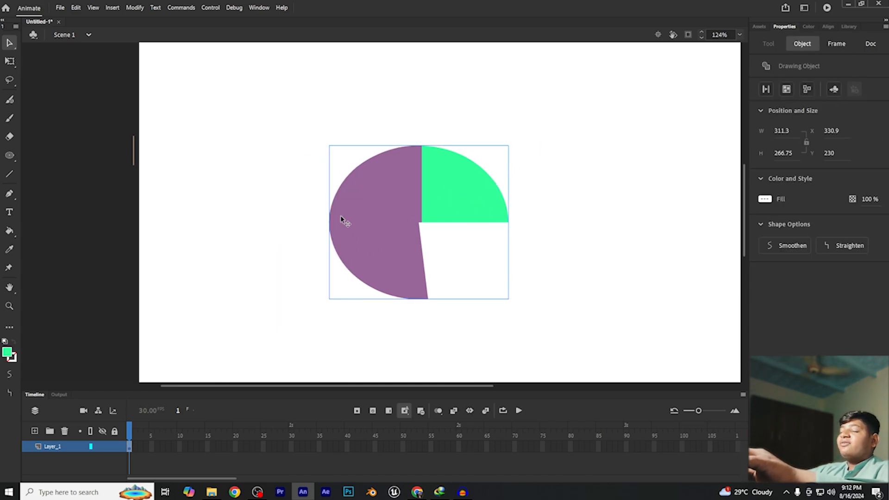
click(308, 164)
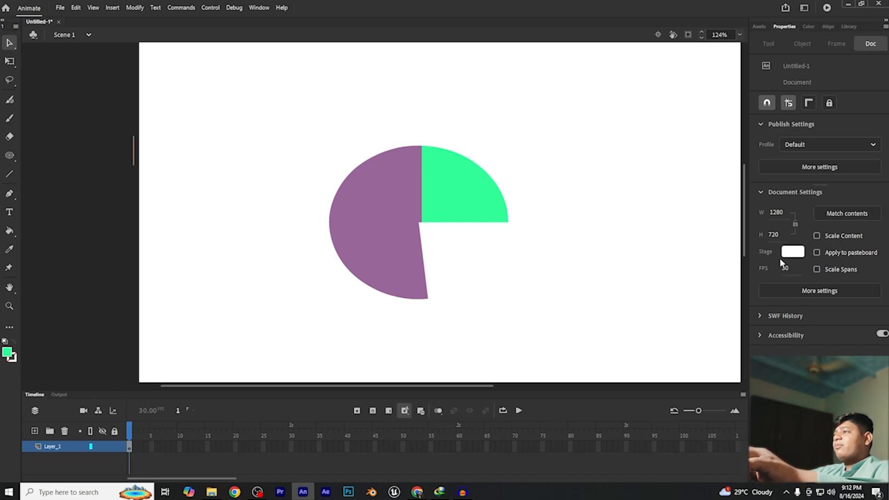
drag(314, 117, 546, 341)
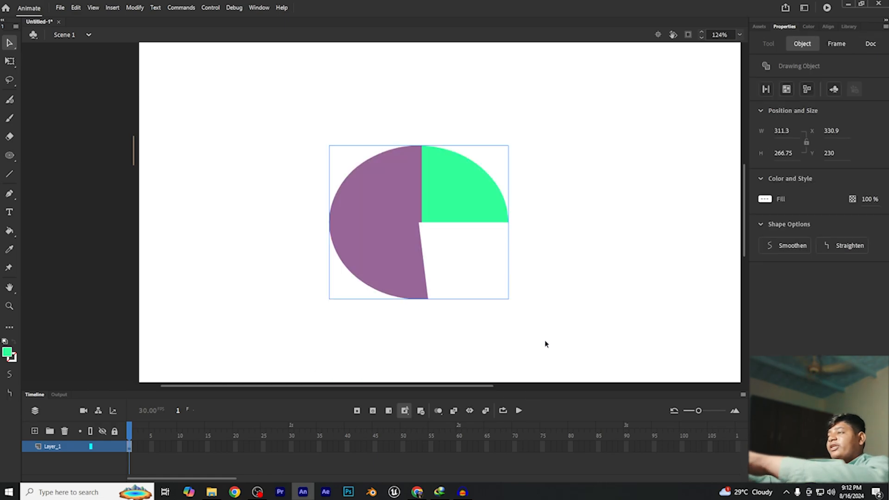
key(Delete)
Draw a green oval primitive about 471 by 345 px with start angle 0, end angle 258 and inner radius 59
click(10, 156)
drag(257, 134, 528, 333)
drag(763, 276, 844, 276)
drag(763, 299, 832, 300)
drag(789, 253, 755, 255)
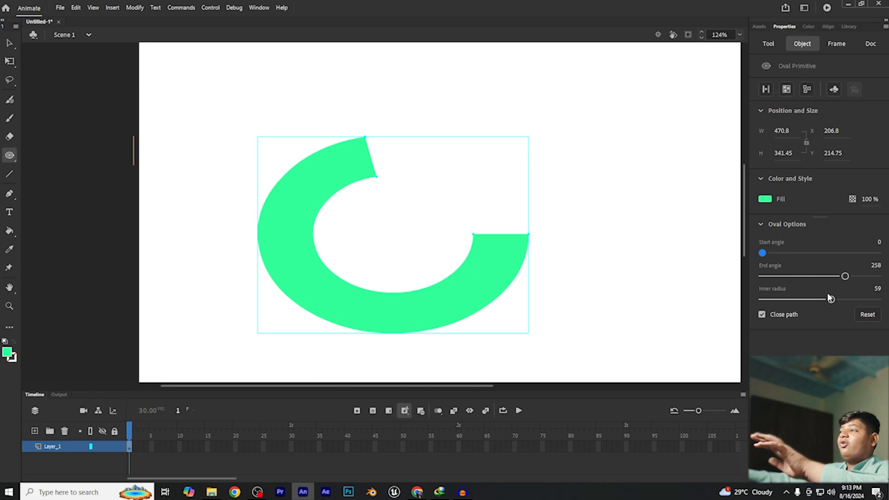
Set the oval primitive's inner radius to 56 and both its start and end angles to 0
mouse_move(831, 299)
mouse_down()
mouse_move(797, 299)
mouse_move(827, 299)
mouse_up()
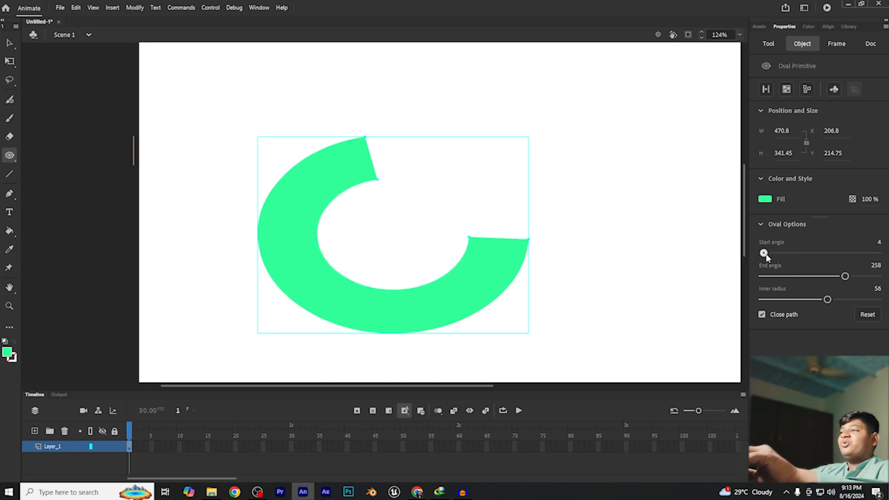
mouse_move(761, 253)
mouse_down()
mouse_move(857, 253)
mouse_move(762, 253)
mouse_up()
drag(845, 277, 763, 278)
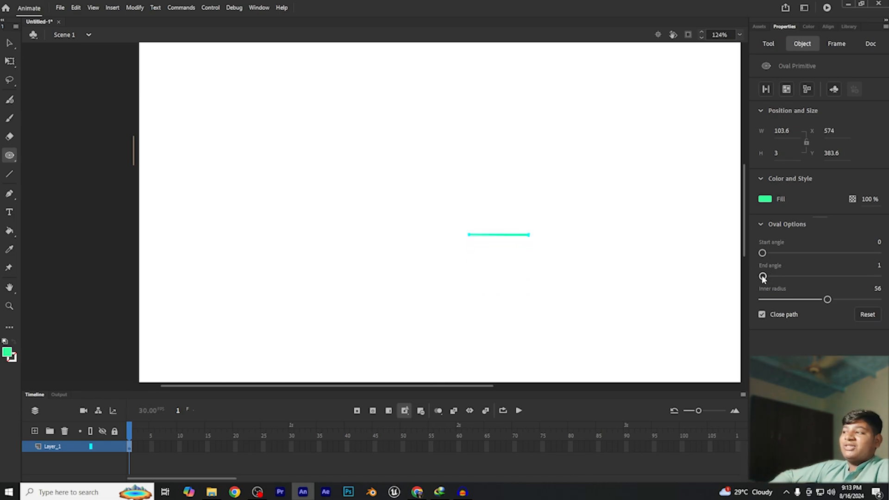
drag(763, 277, 676, 289)
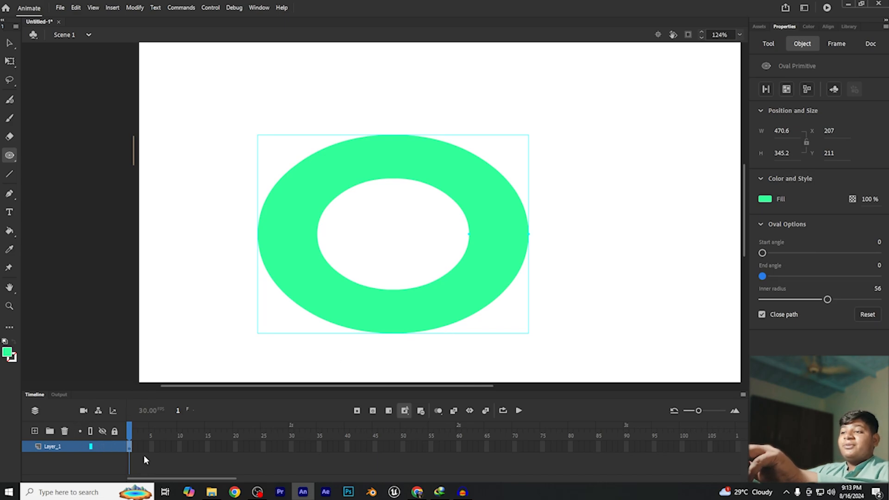
Select the green ring with the Selection tool and delete it from the stage
click(133, 431)
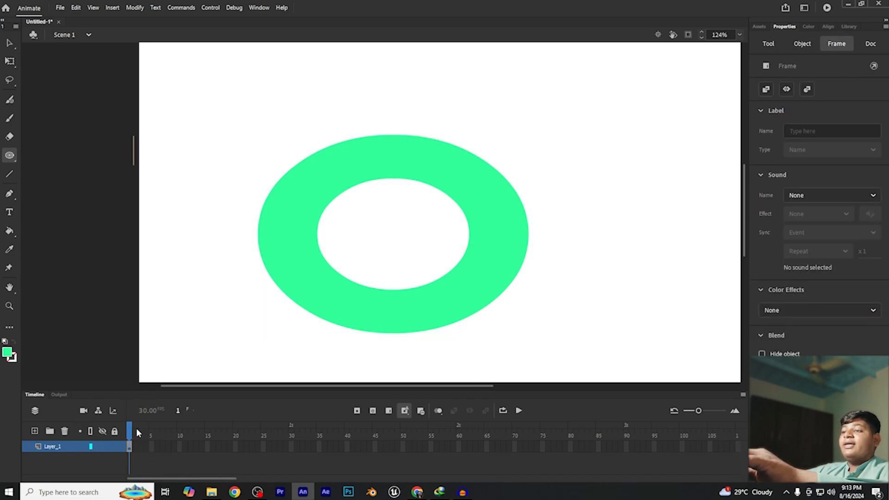
click(136, 430)
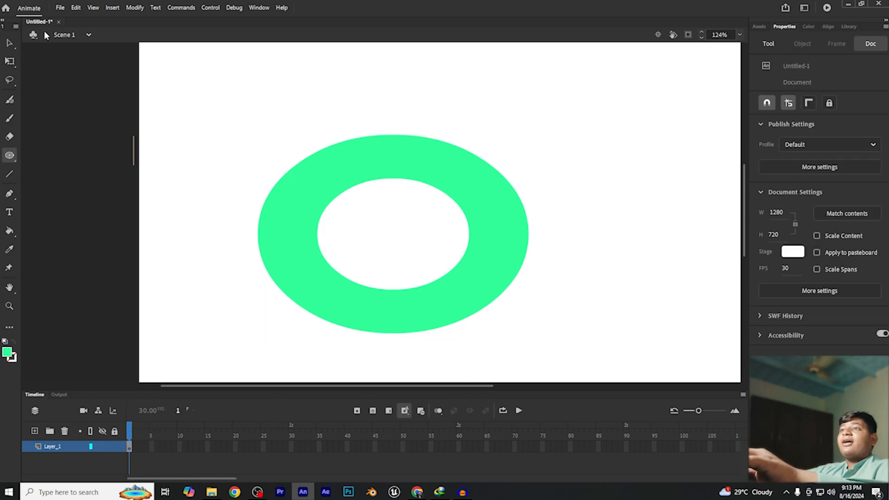
click(7, 44)
drag(199, 74, 530, 375)
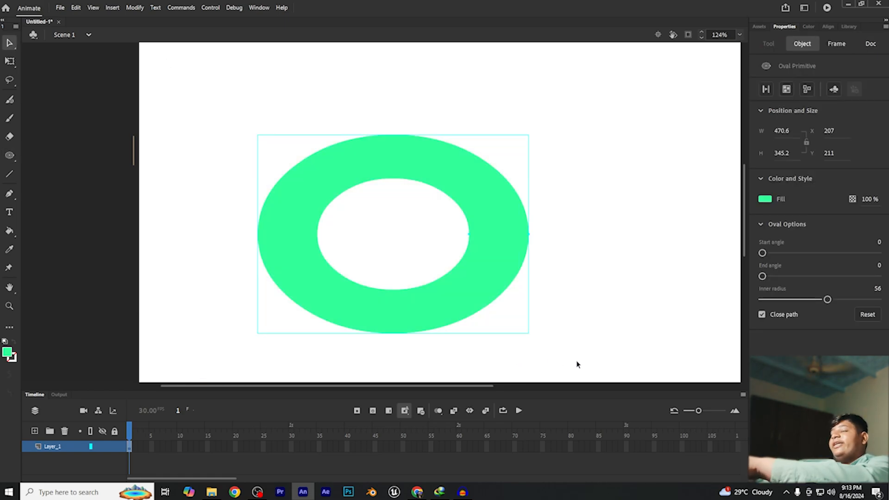
key(Delete)
Try drawing a green pentagon in the stage's upper-left area with the PolyStar tool, and undo it
click(10, 157)
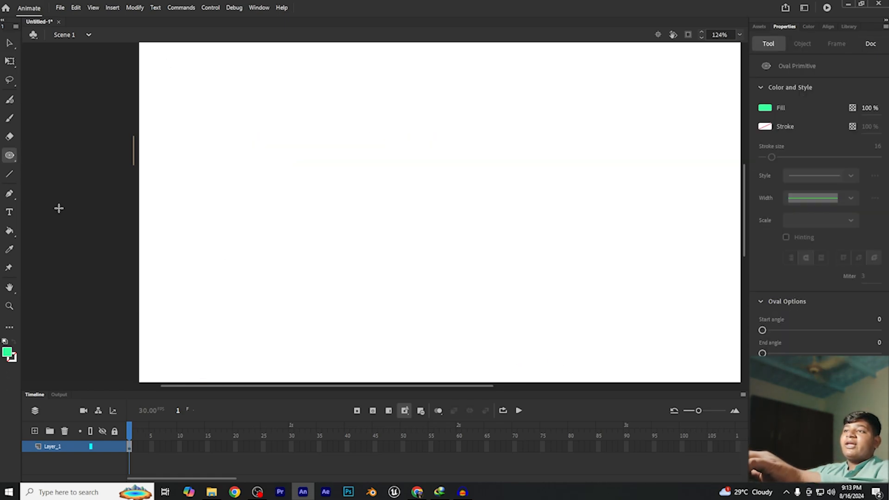
click(16, 160)
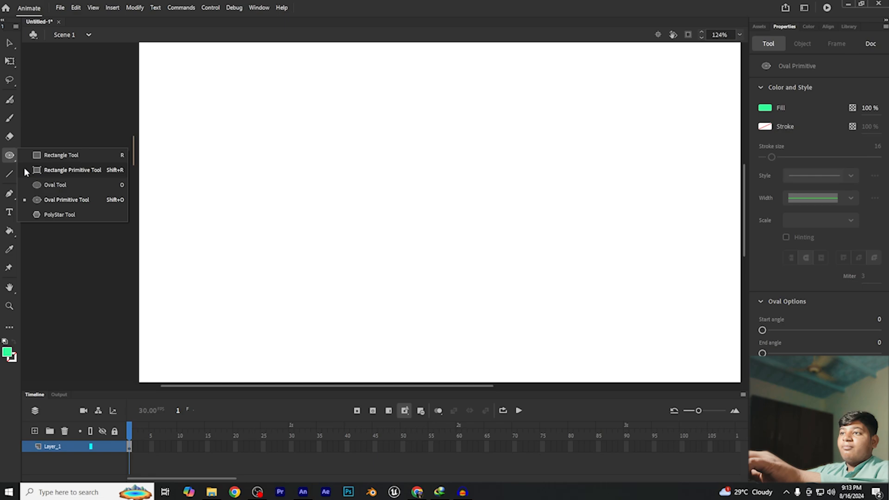
click(52, 214)
drag(278, 125, 304, 194)
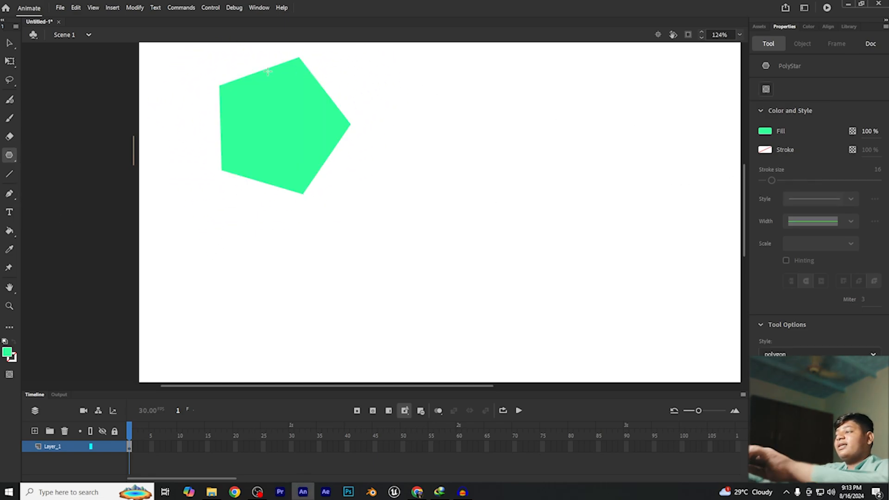
key(ctrl+z)
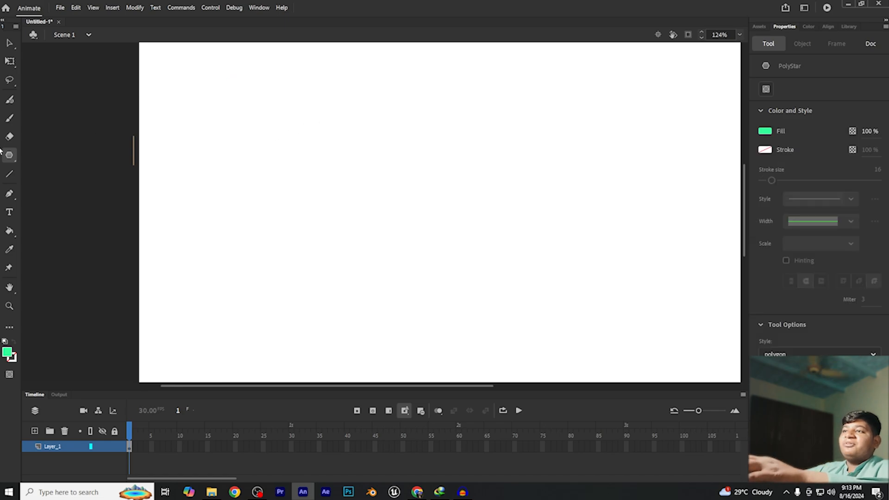
Draw straight test strokes with the Line tool, keeping one pink diagonal line about 558 by 286 px
click(9, 176)
drag(213, 154, 628, 193)
drag(579, 105, 401, 311)
drag(357, 80, 563, 294)
drag(540, 98, 274, 278)
drag(215, 132, 519, 328)
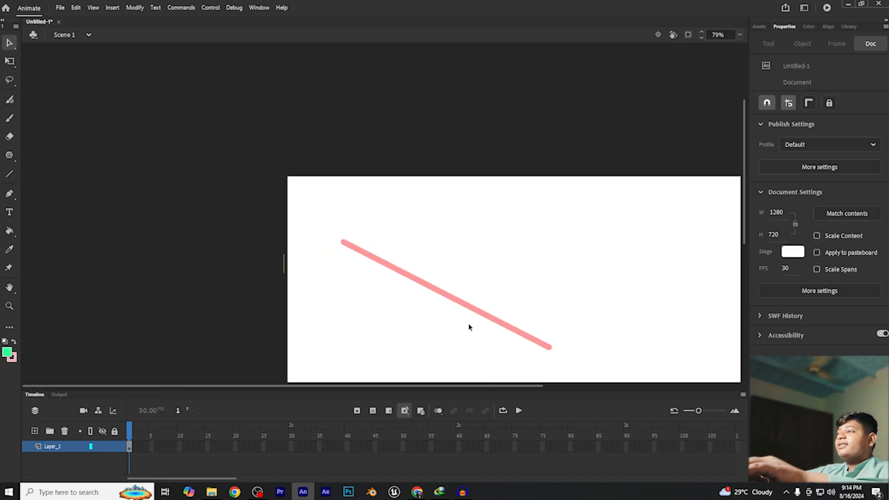
Compare the square, round and flat cap styles on the pink line, and leave it with the flat cap
click(460, 303)
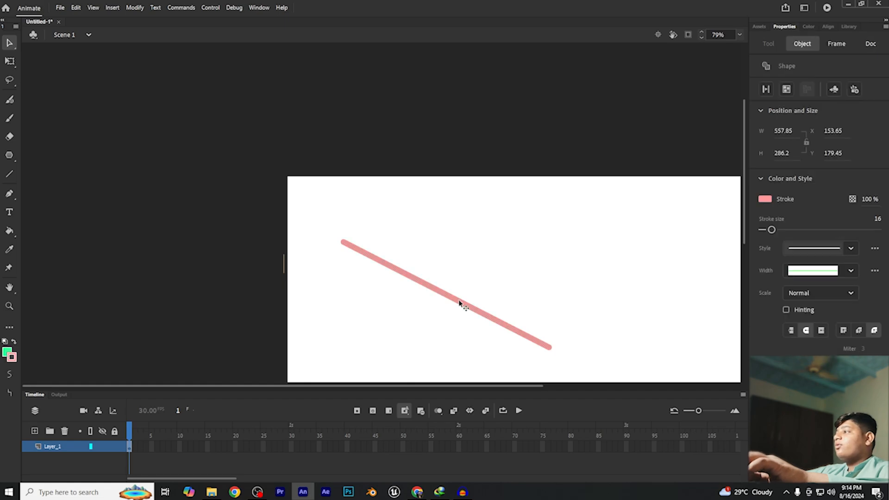
click(820, 331)
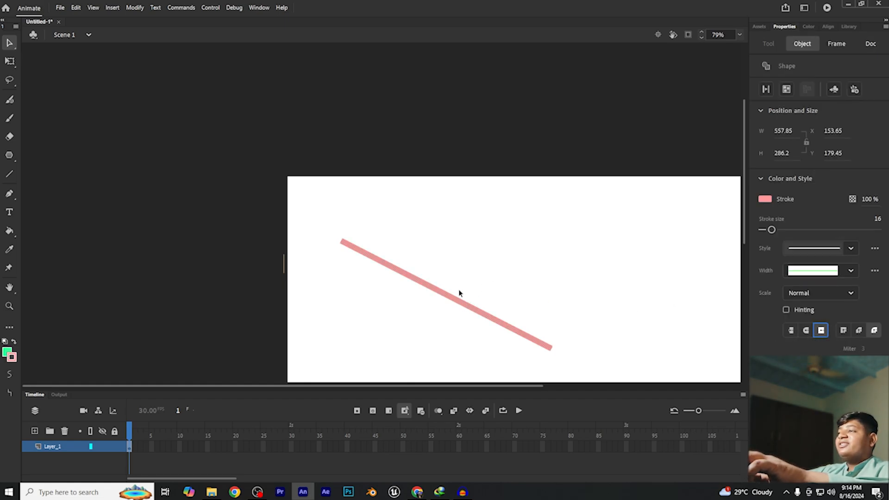
scroll(459, 294, up, 3)
scroll(133, 198, up, 3)
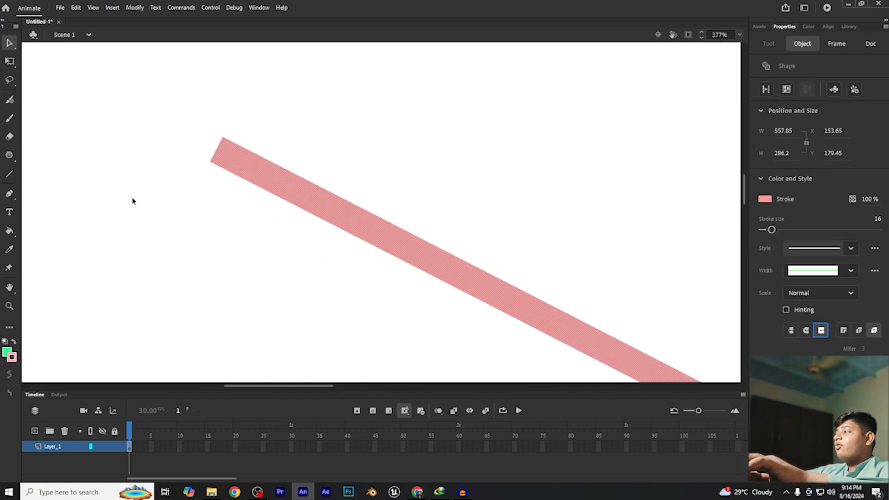
click(806, 331)
click(791, 331)
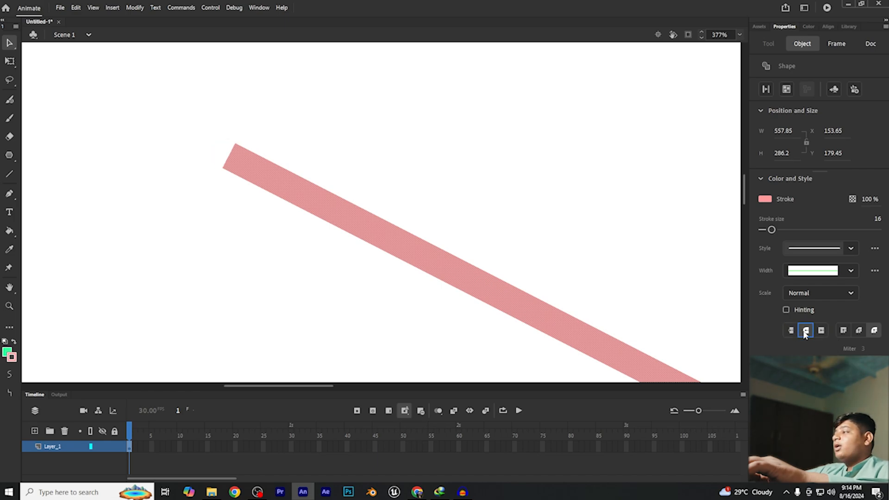
click(821, 331)
click(791, 330)
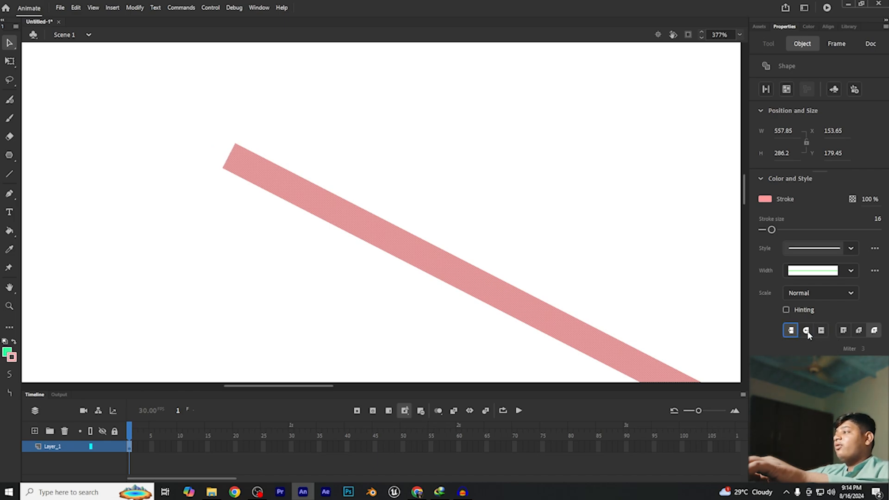
click(806, 330)
click(820, 331)
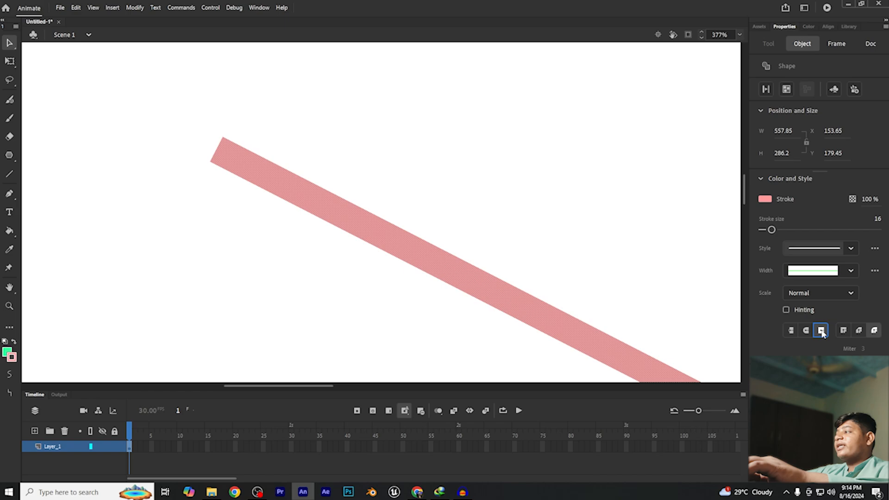
click(789, 331)
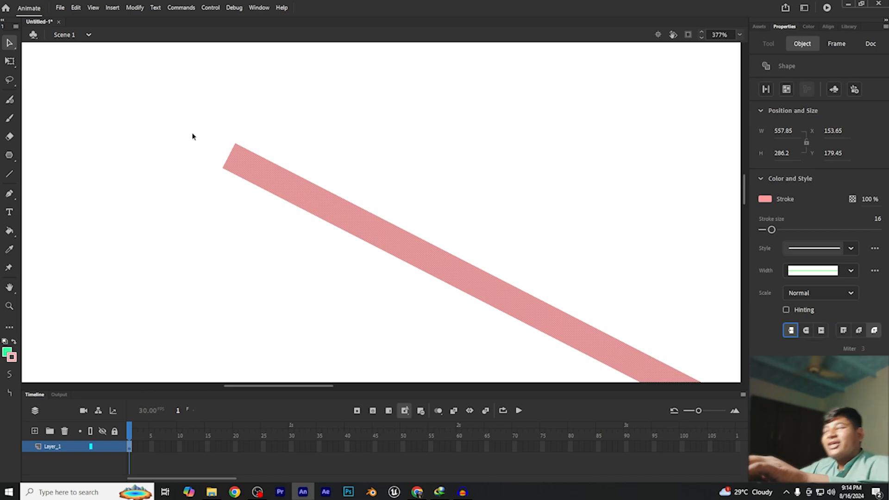
Try the bevel and round join styles on the pink line, and delete the line from the stage
click(858, 330)
click(874, 330)
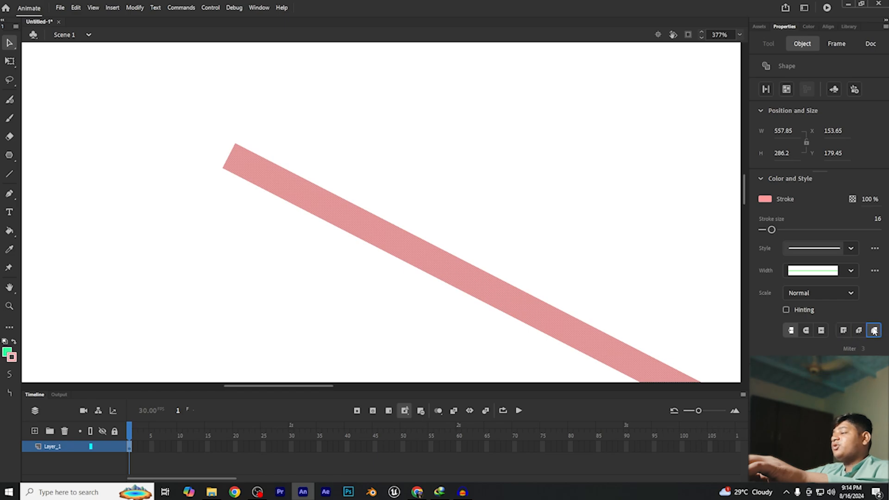
scroll(436, 248, down, 6)
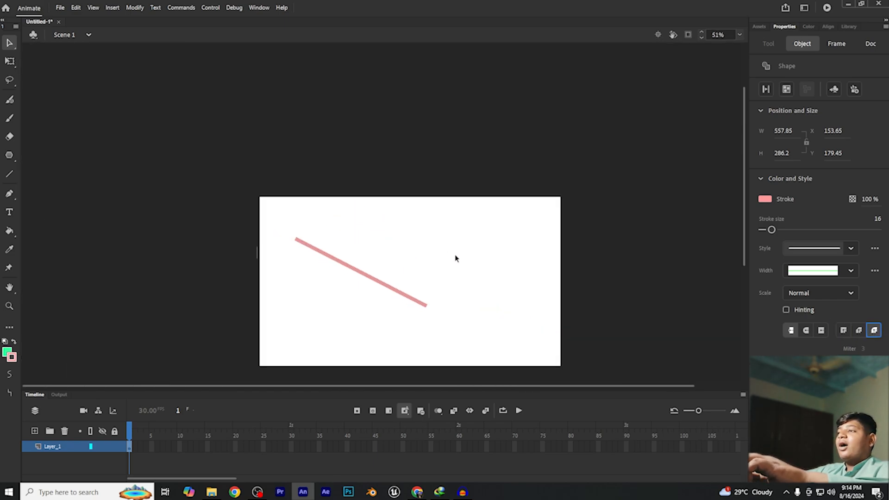
drag(230, 208, 553, 378)
key(Delete)
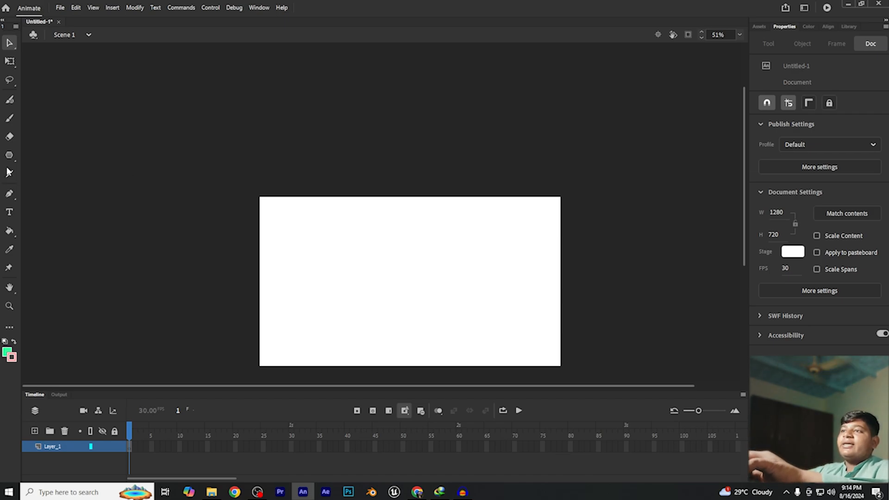
Draw a freeform pink path of straight and curved segments across the stage with the Pen tool, using stroke size 16
click(9, 194)
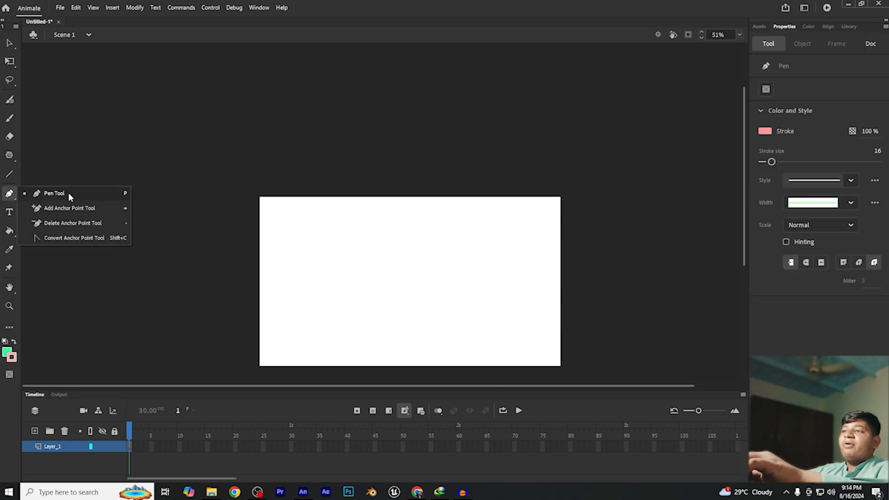
click(55, 194)
click(400, 233)
click(350, 272)
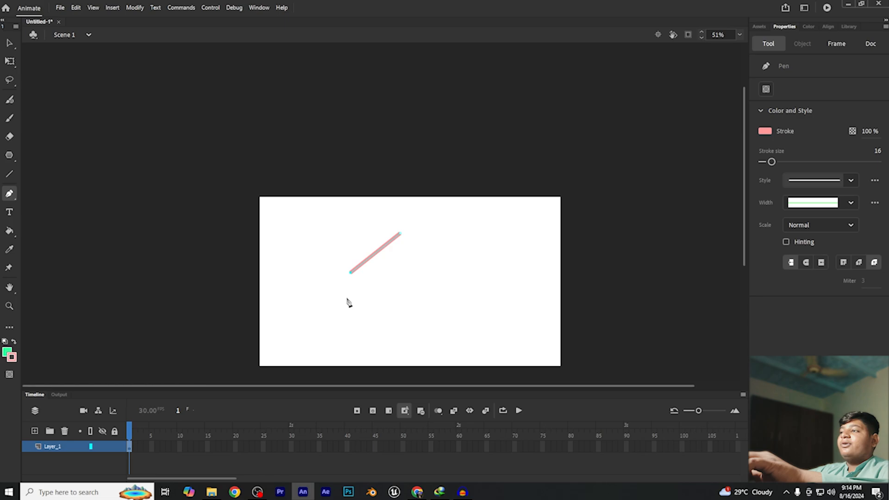
click(346, 300)
drag(384, 320, 402, 319)
drag(470, 306, 488, 299)
drag(517, 267, 549, 266)
drag(546, 307, 528, 326)
drag(497, 330, 414, 328)
drag(322, 328, 331, 345)
drag(353, 347, 403, 348)
drag(402, 331, 395, 320)
click(290, 171)
drag(347, 190, 359, 200)
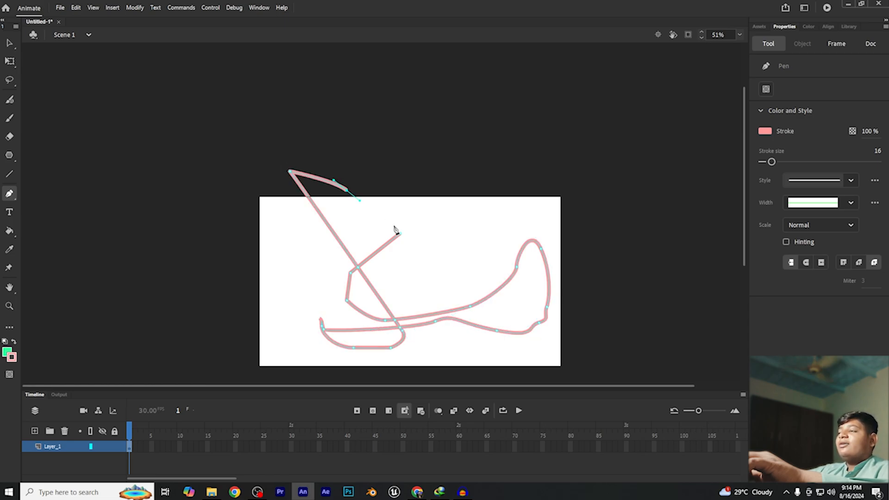
drag(394, 225, 420, 235)
drag(516, 254, 490, 258)
drag(270, 341, 293, 332)
drag(254, 283, 299, 278)
right_click(399, 276)
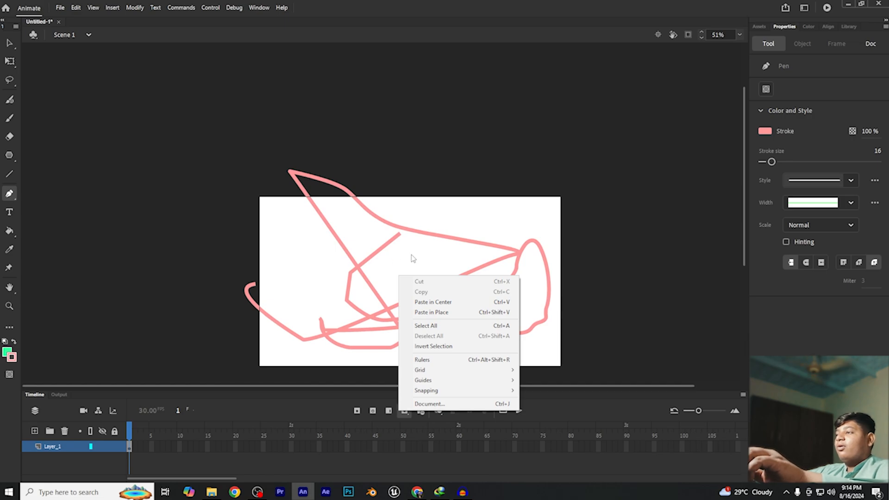
Place a single line of green static text near the middle of the stage with the Text tool, and deselect it
click(9, 212)
click(380, 262)
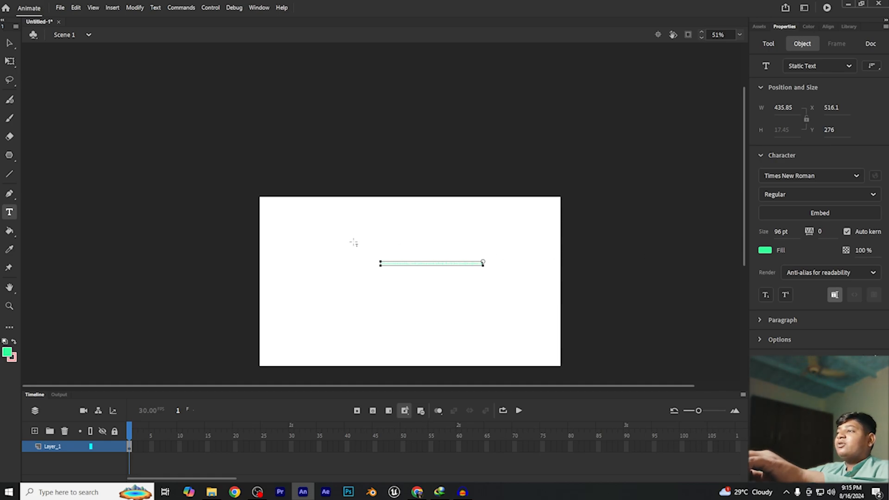
click(291, 227)
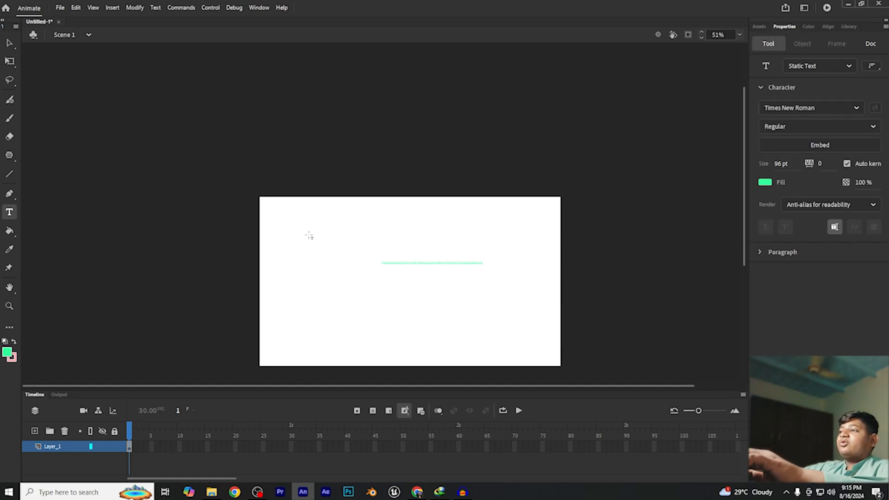
Place static text reading "subscribe" in the upper-left part of the stage with the Text tool, clearing any trial characters first
key(d)
key(s)
key(v)
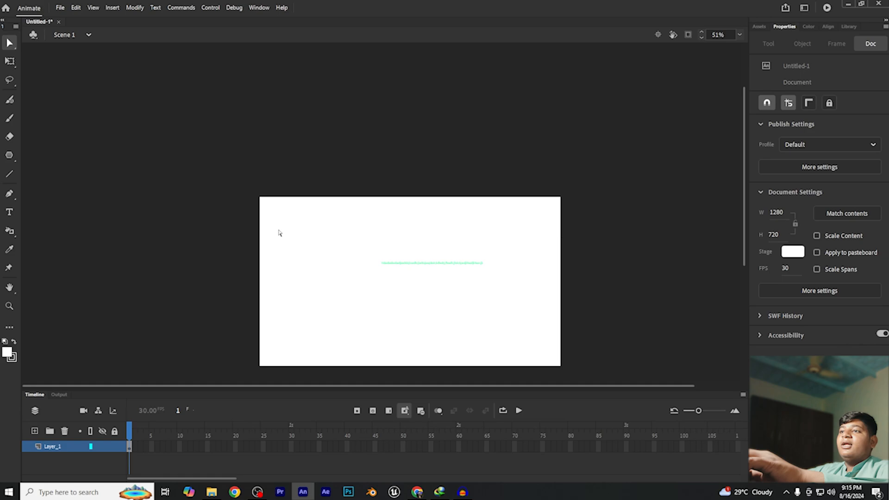
click(9, 211)
click(308, 234)
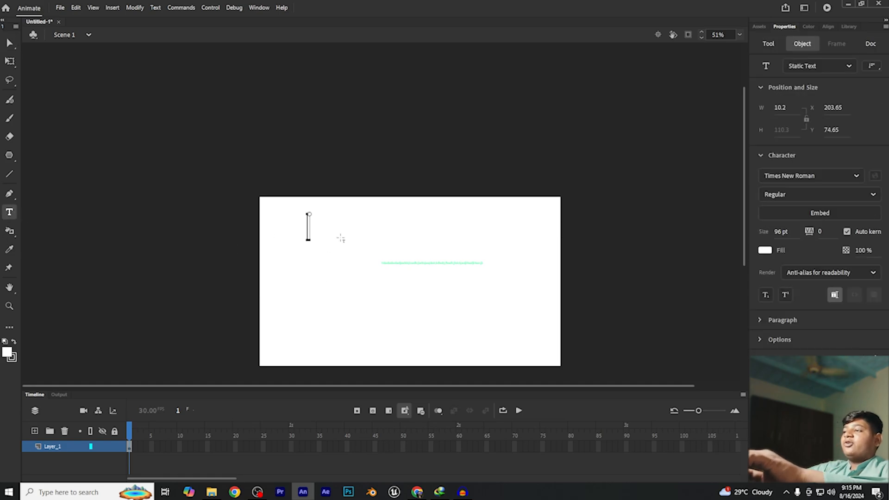
text(sadsadasdasjkdas;kdaksdhaSDI)
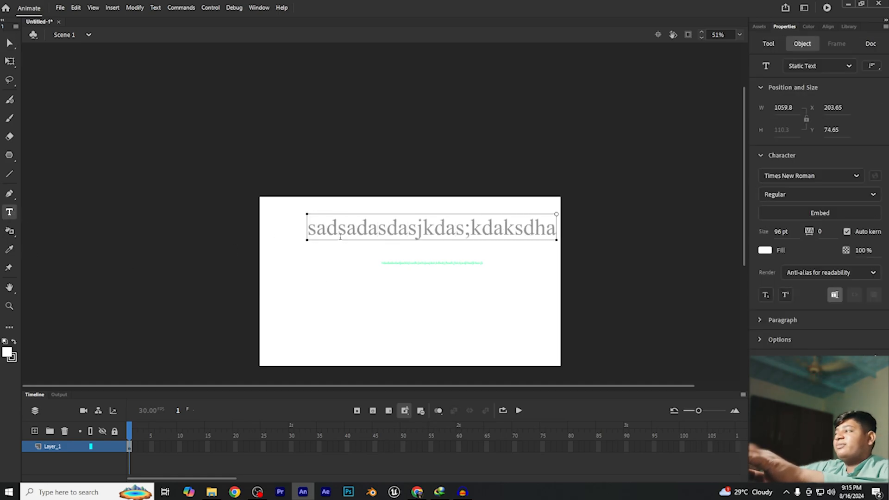
key(BackSpace)
key(BackSpace)
key(BackSpace)
key(BackSpace)
key(BackSpace)
key(BackSpace)
key(BackSpace)
key(BackSpace)
key(BackSpace)
key(BackSpace)
key(BackSpace)
key(BackSpace)
key(BackSpace)
key(BackSpace)
key(BackSpace)
key(BackSpace)
key(BackSpace)
key(BackSpace)
key(BackSpace)
key(BackSpace)
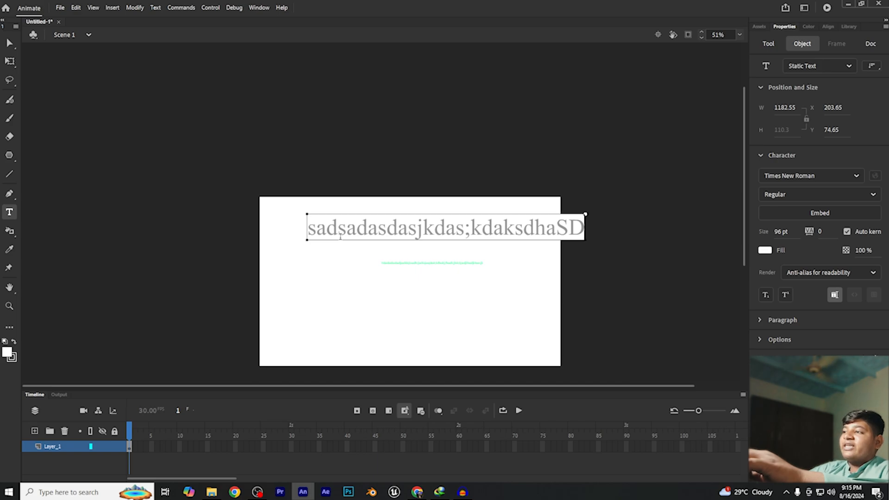
text(su)
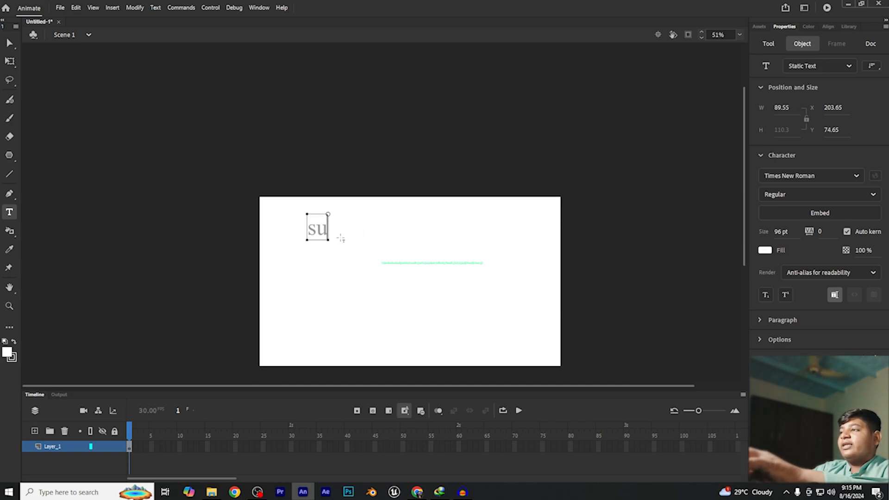
text(bscribe)
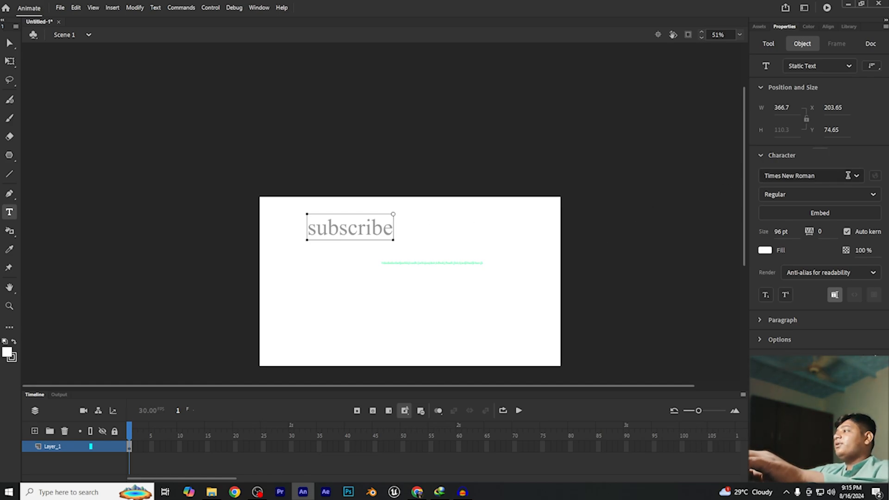
Browse the installed fonts and try True Sketch and Twilight Font on the "subscribe" text without selecting its characters
click(857, 176)
scroll(706, 320, down, 15)
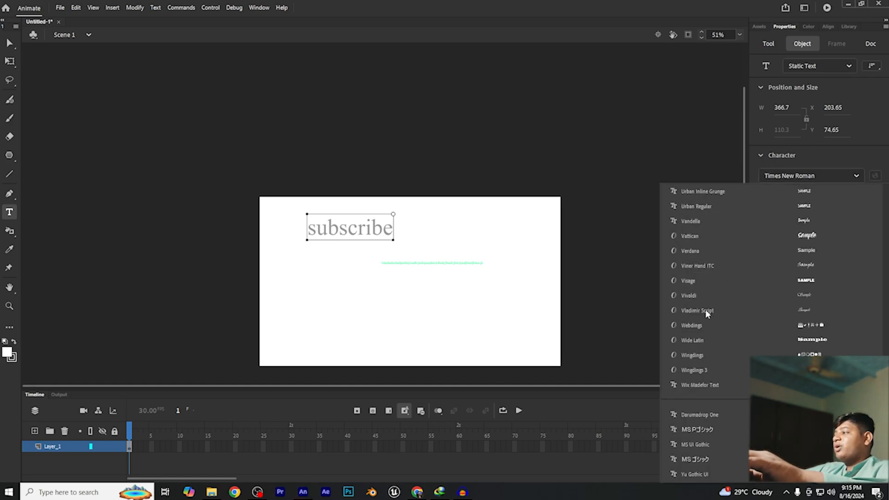
scroll(712, 327, up, 10)
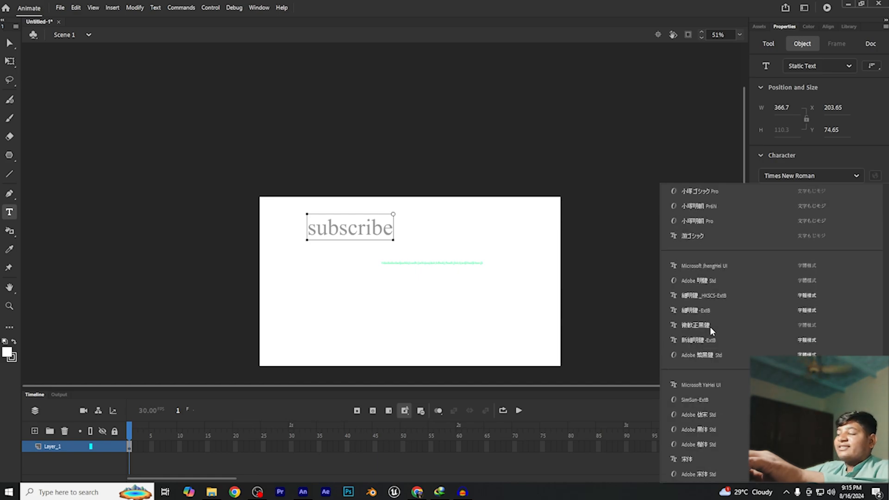
scroll(711, 327, up, 8)
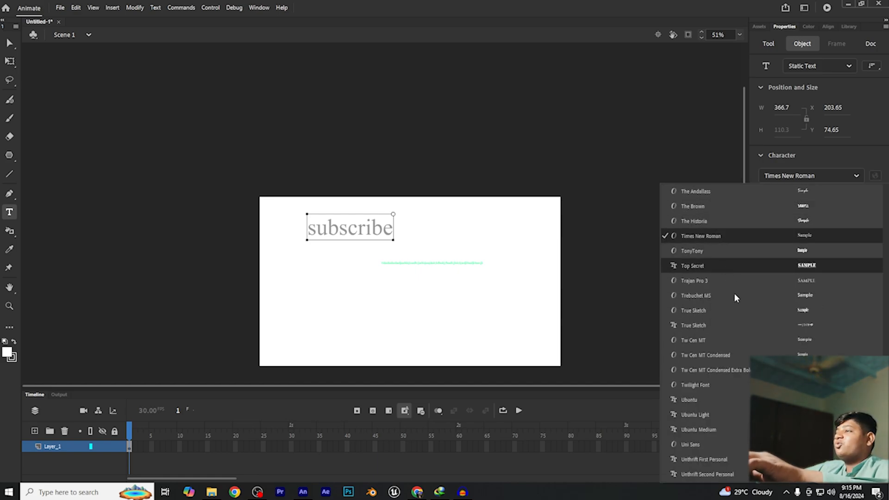
click(734, 295)
click(848, 179)
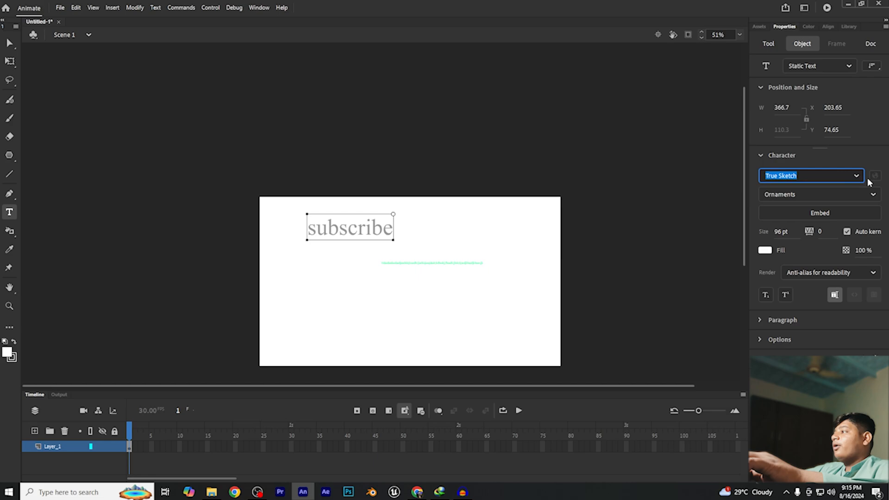
click(858, 177)
click(769, 261)
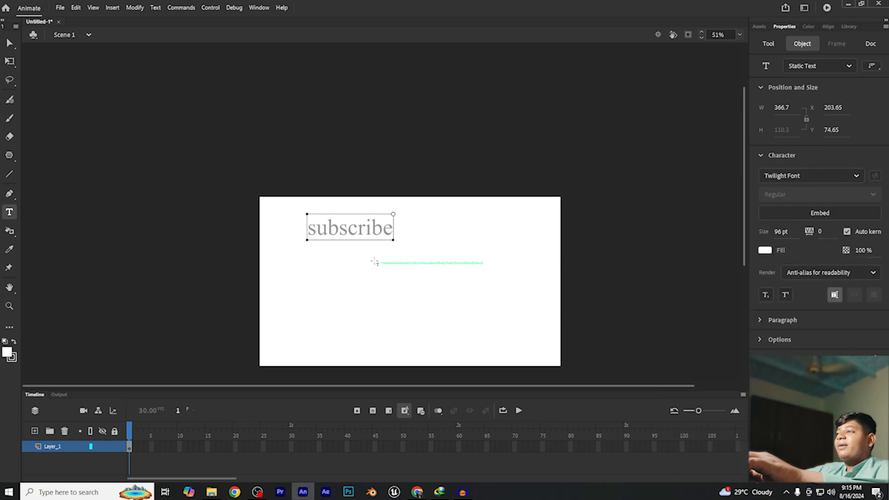
Select the whole word "subscribe" and set its font to Top Secret
click(361, 229)
double_click(361, 230)
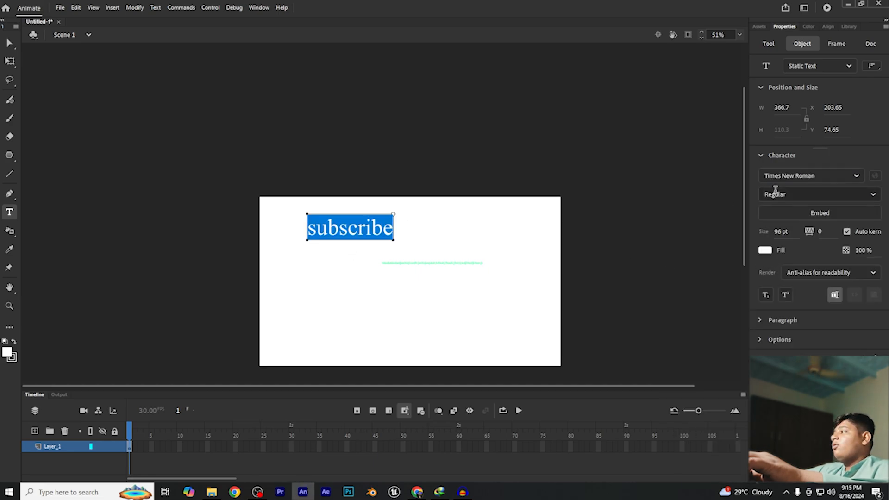
click(857, 177)
click(798, 223)
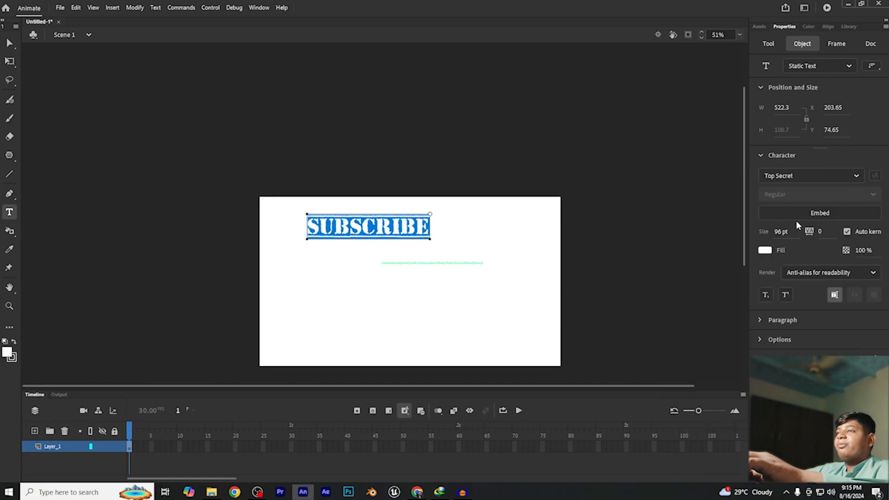
Move the subscribe text to about X 362, Y 116 and set its fill to red #FF0033
click(11, 43)
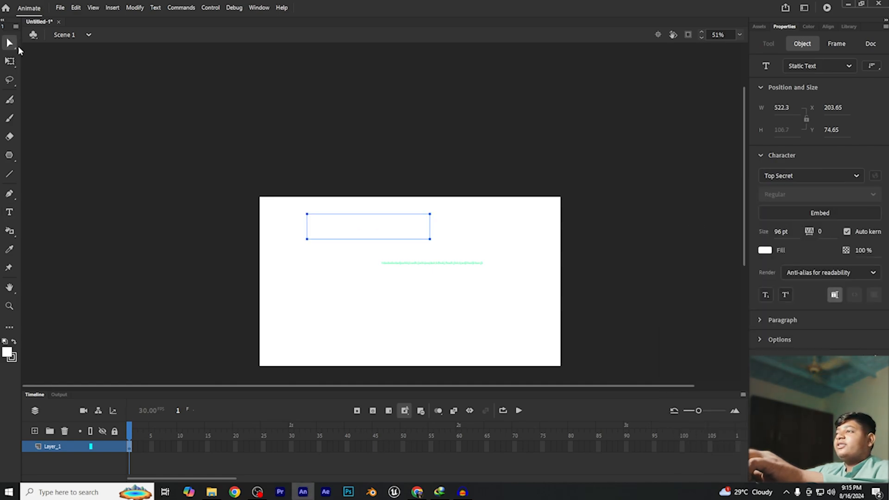
drag(365, 232, 413, 245)
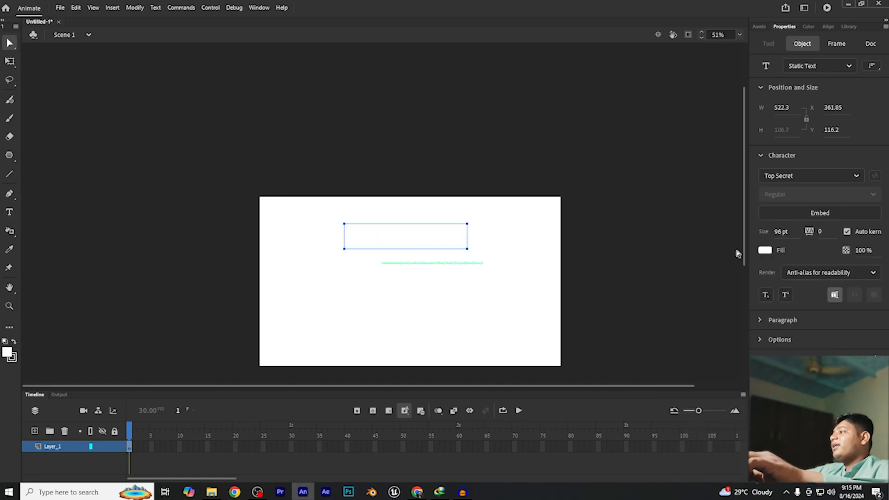
click(765, 250)
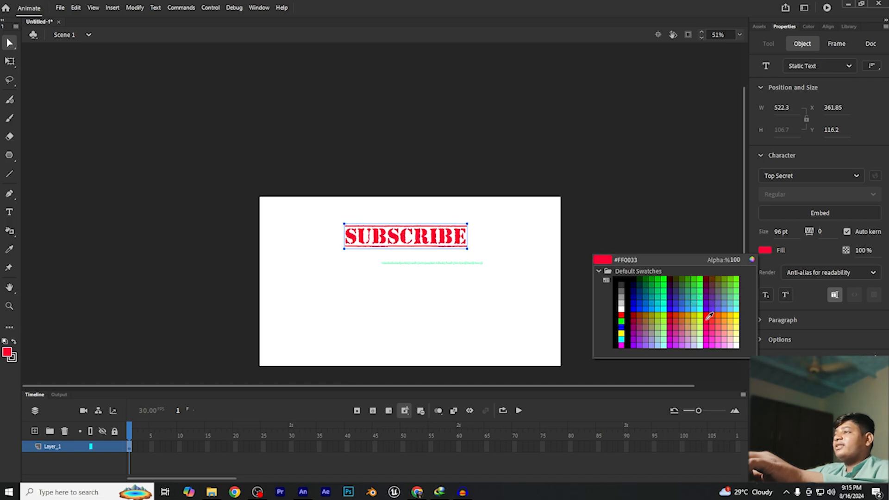
click(708, 315)
click(640, 282)
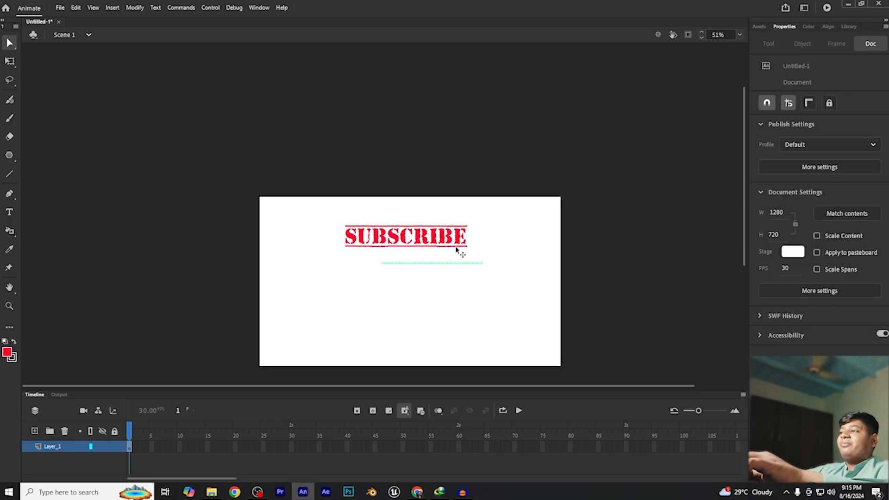
Move the red subscribe text straight down below the green line, to about Y 454
drag(457, 250, 457, 328)
key(ctrl+minus)
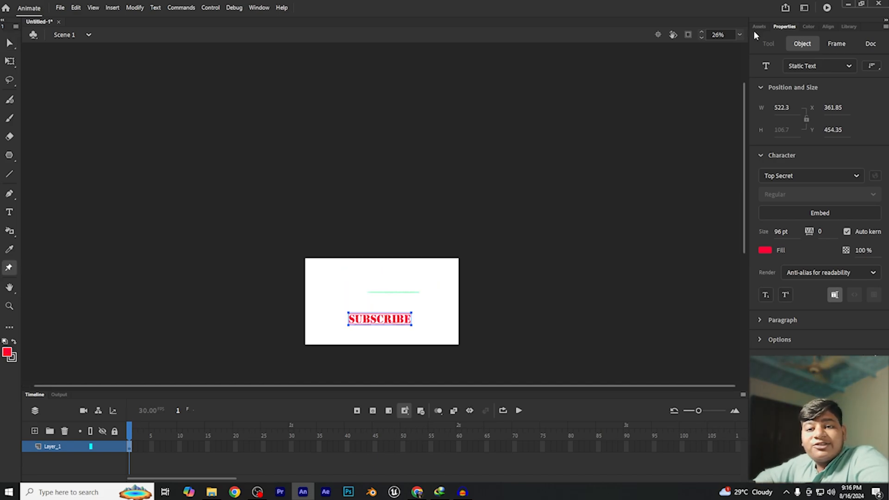